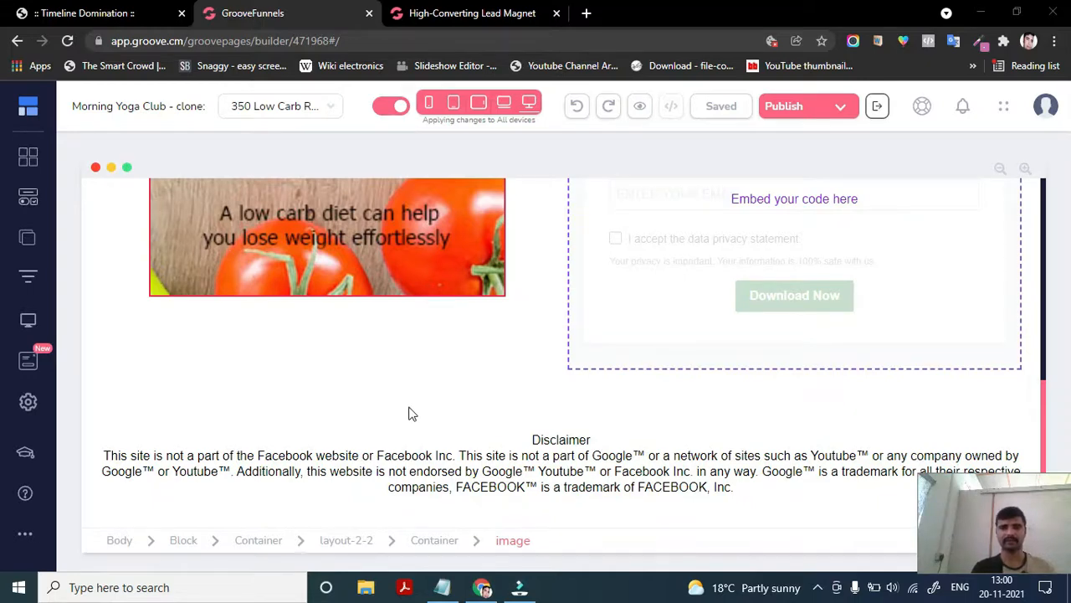
pyautogui.scroll(5, 394, 345)
pyautogui.scroll(3, 393, 351)
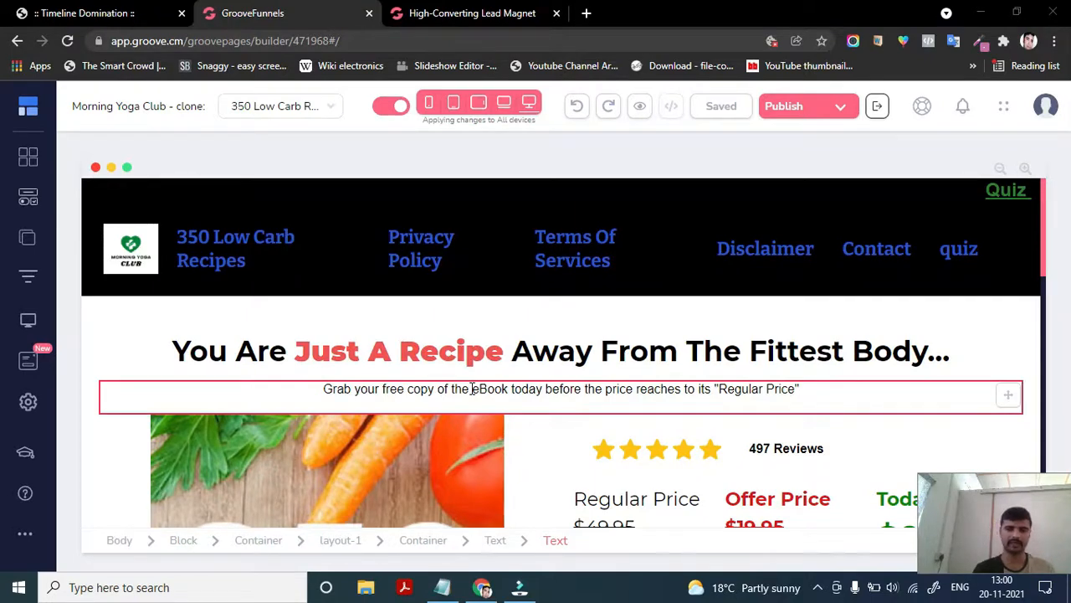
pyautogui.click(645, 292)
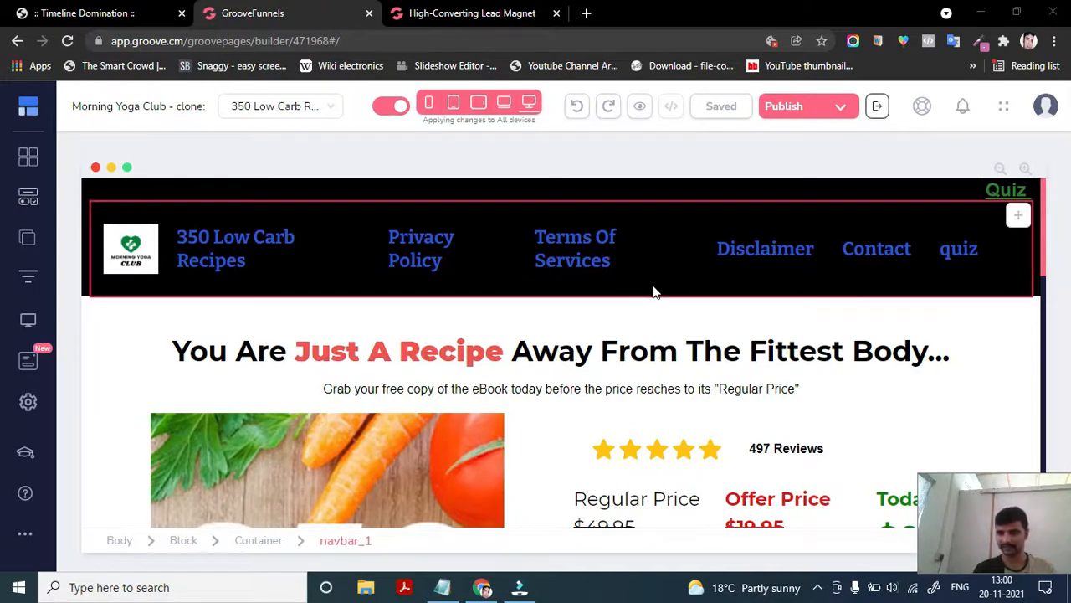
# View the personal information in the account settings and leave it without updating
pyautogui.click(1047, 107)
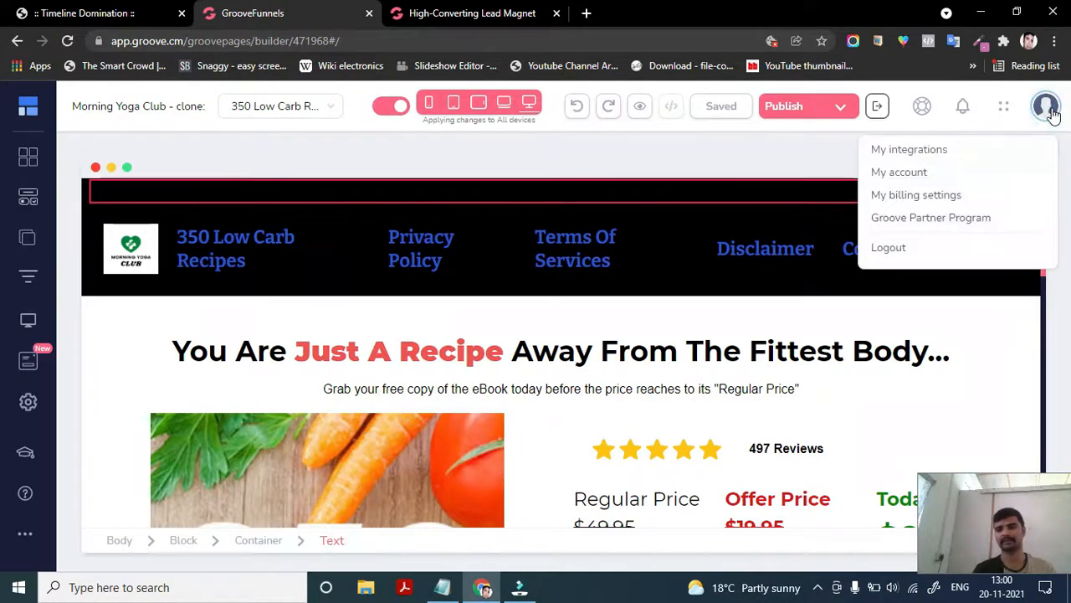
pyautogui.click(902, 178)
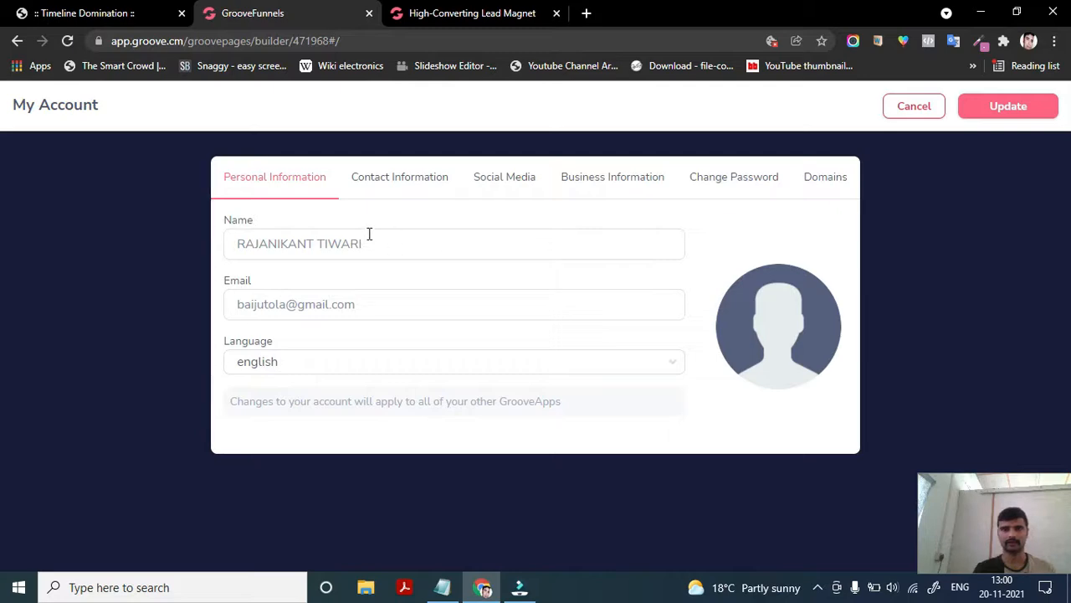
pyautogui.click(914, 105)
# Open the account's integrations, start a new integration and look through the available integration types
pyautogui.click(1046, 109)
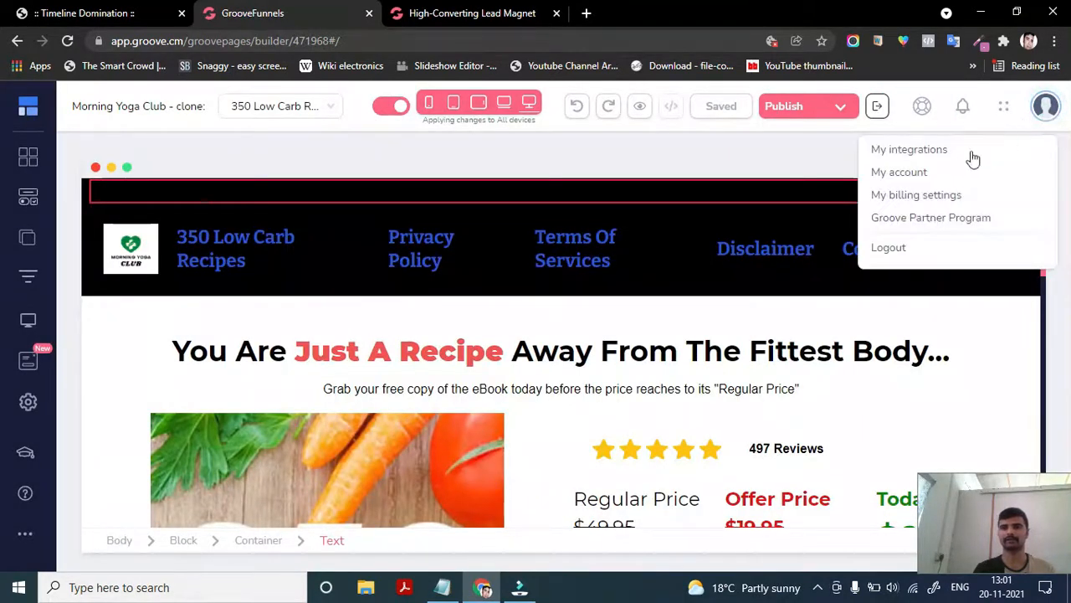
pyautogui.click(908, 151)
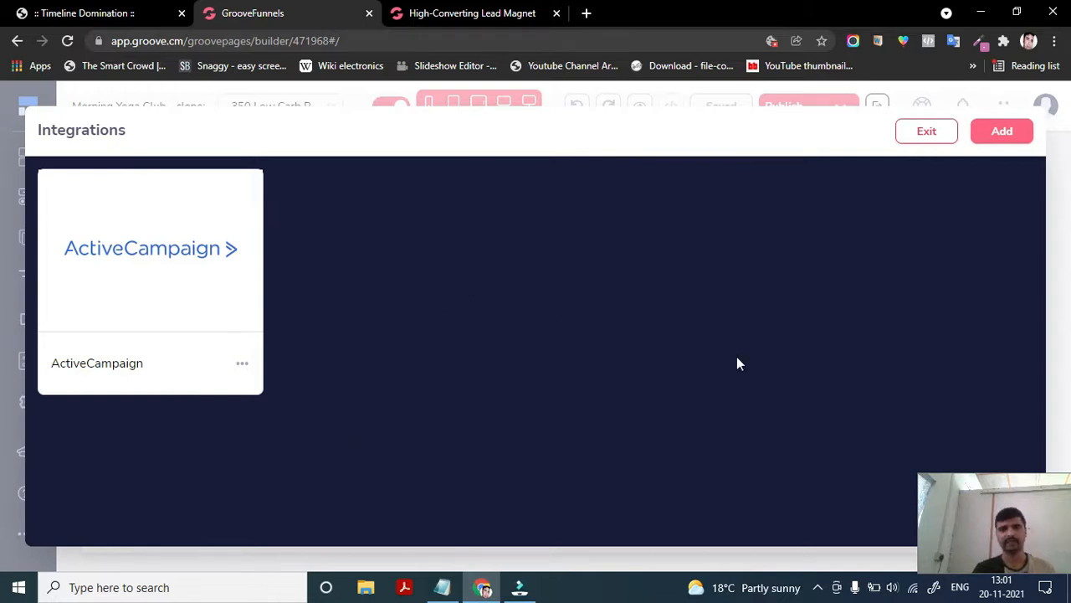
pyautogui.click(1013, 140)
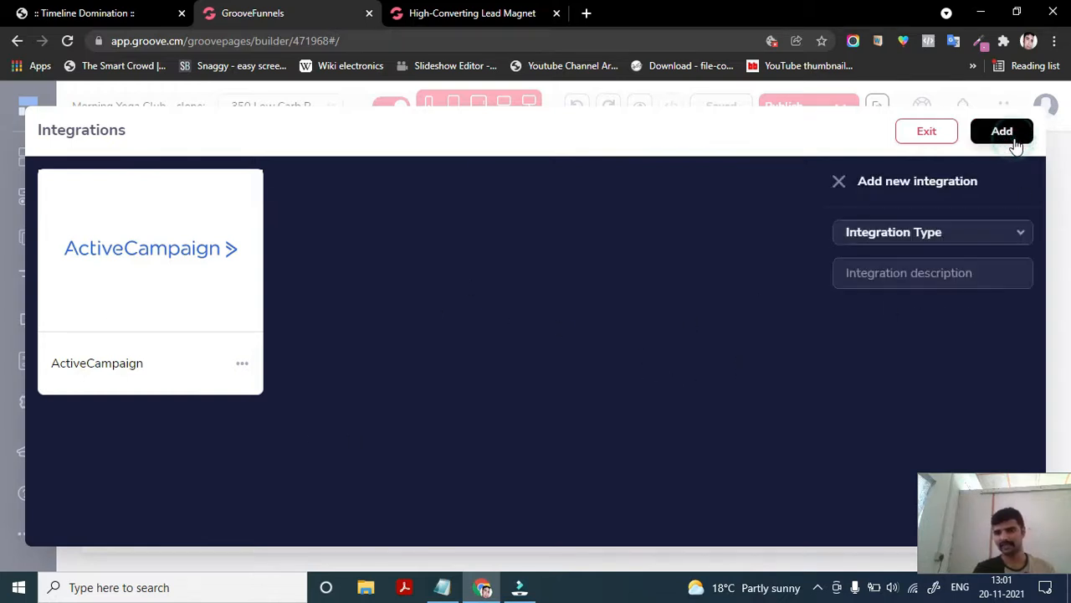
pyautogui.click(883, 241)
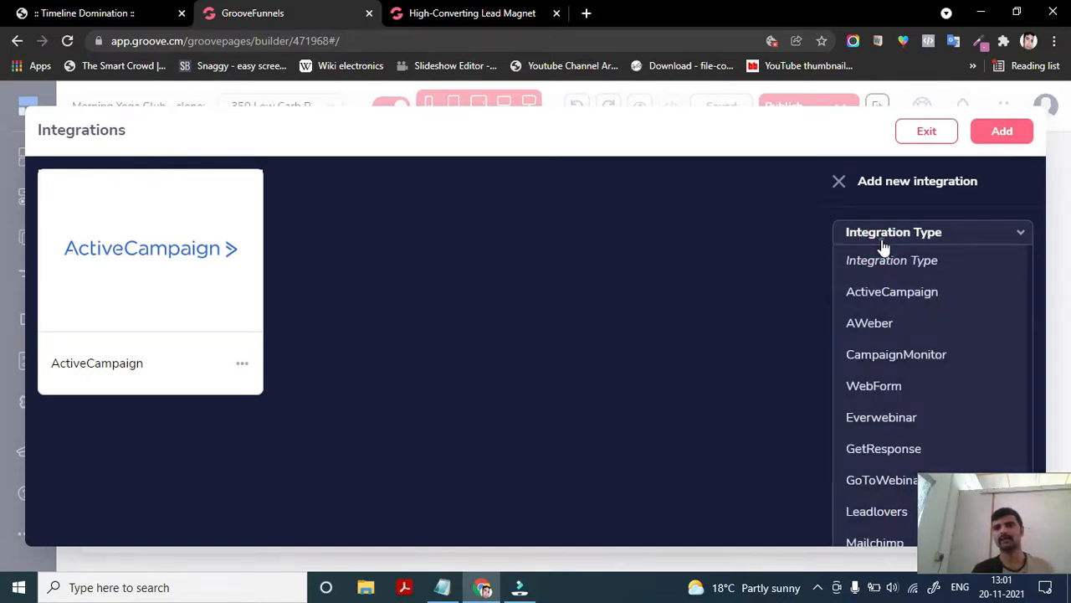
pyautogui.click(882, 241)
pyautogui.click(883, 241)
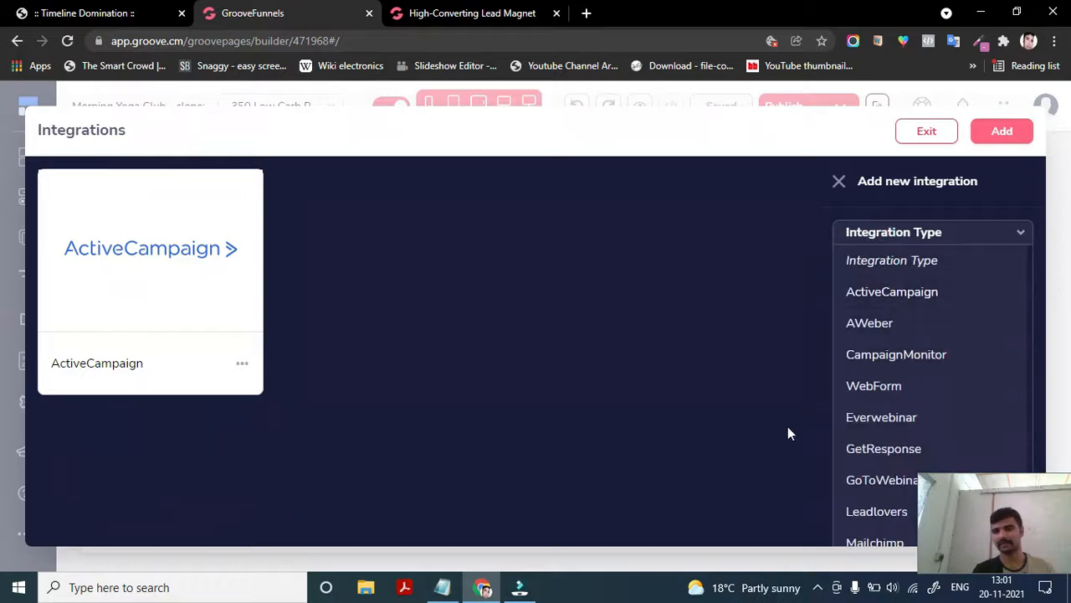
pyautogui.scroll(-1, 867, 426)
pyautogui.scroll(1, 867, 425)
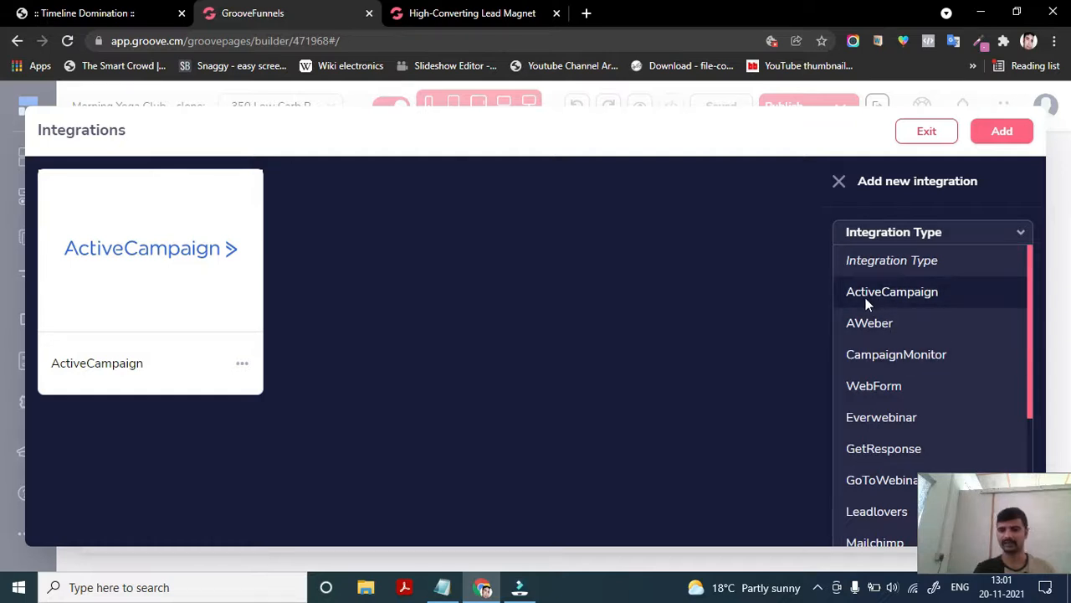
pyautogui.scroll(-1, 874, 418)
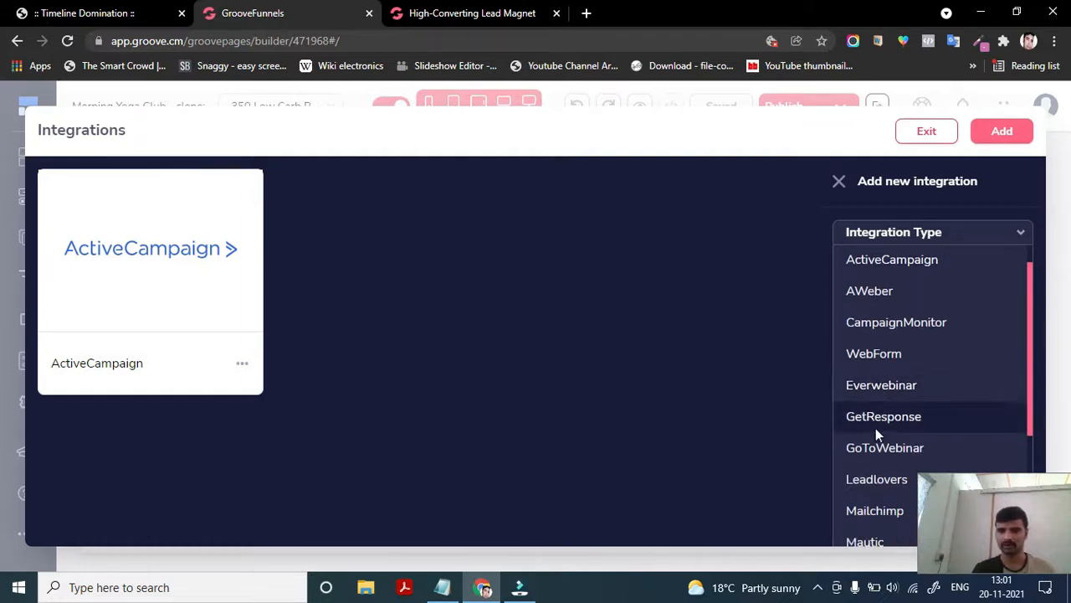
pyautogui.scroll(1, 877, 461)
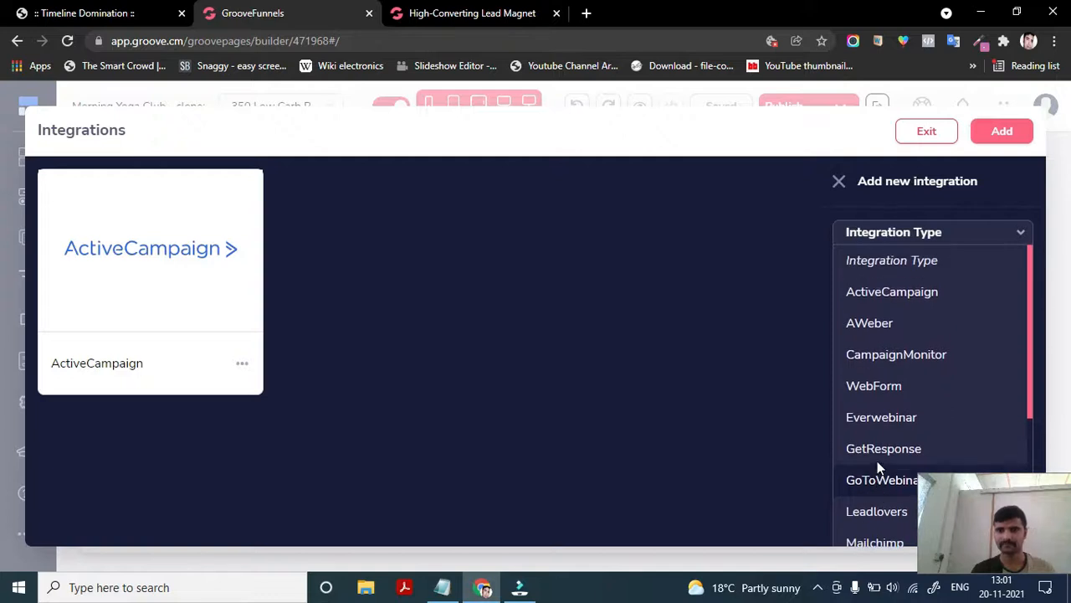
# Check the connection settings for the AWeber and Mailchimp integration types, returning to AWeber at the end
pyautogui.click(875, 325)
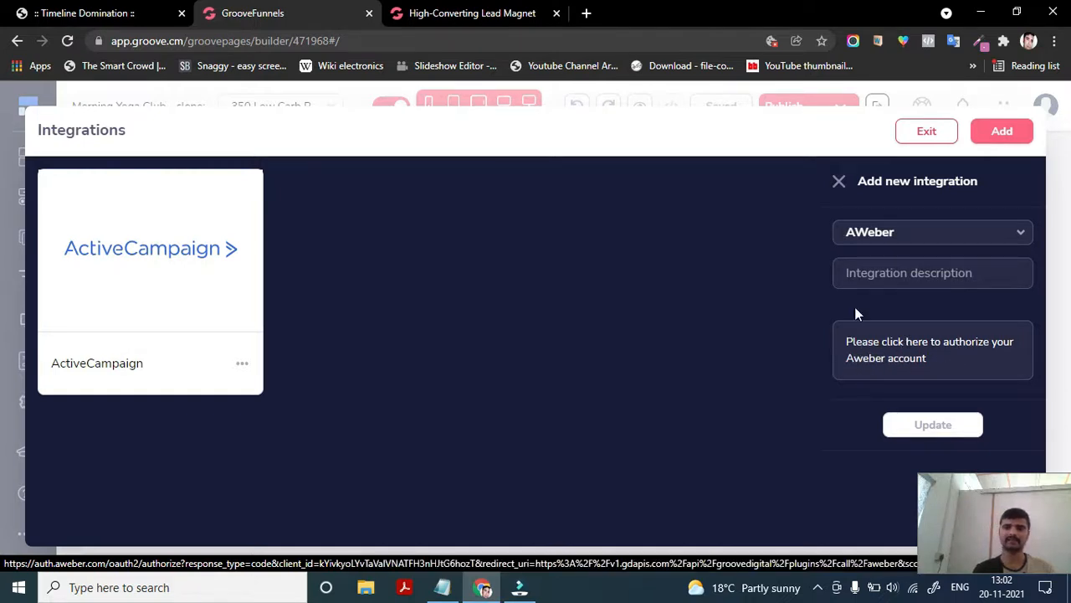
pyautogui.click(894, 237)
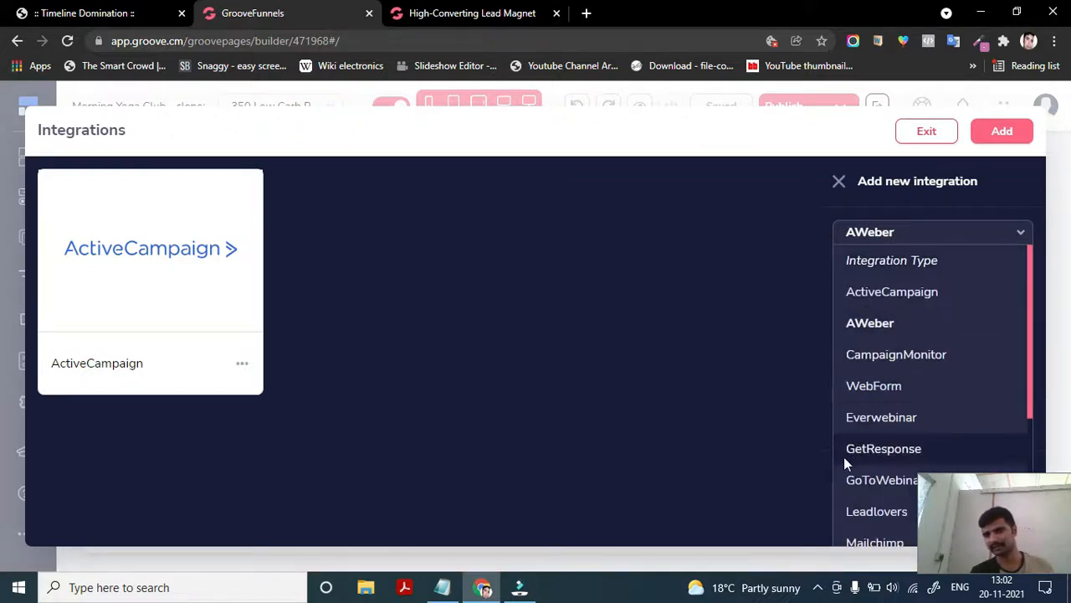
pyautogui.scroll(-4, 844, 448)
pyautogui.scroll(3, 865, 326)
pyautogui.scroll(-3, 865, 326)
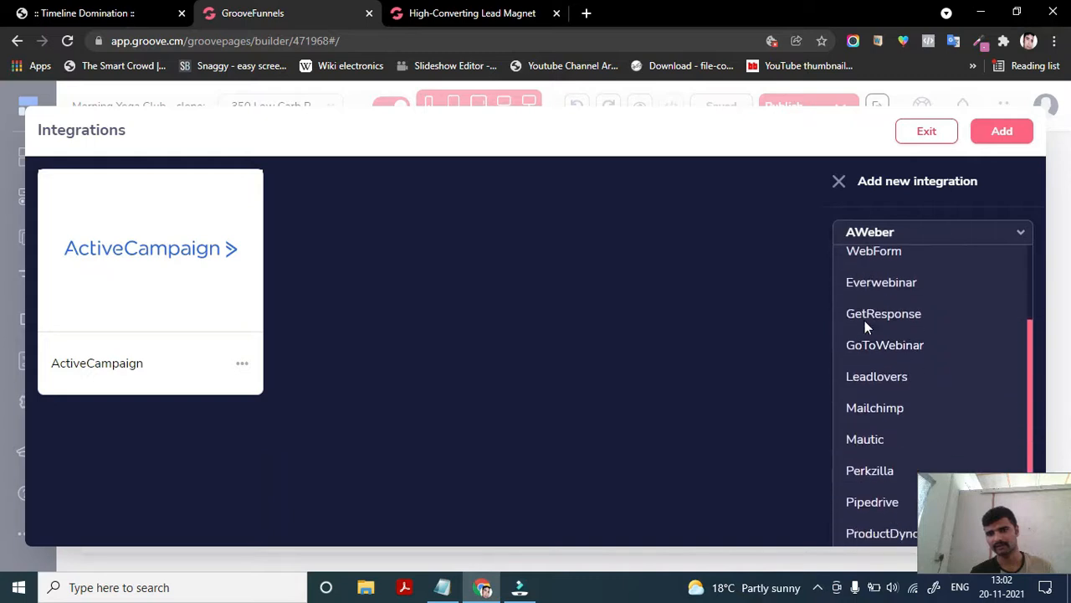
pyautogui.click(894, 406)
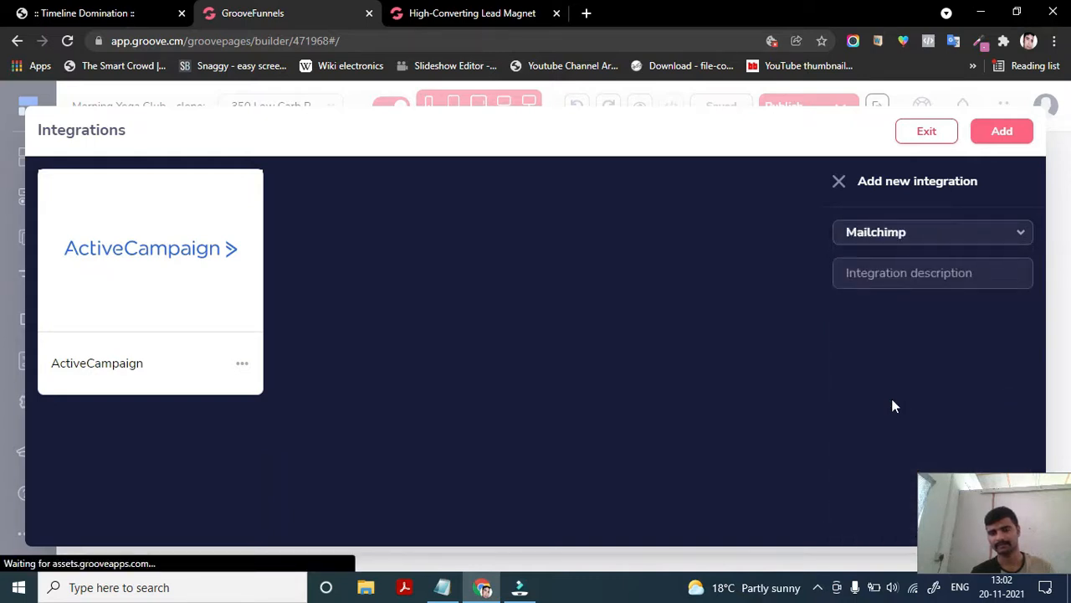
pyautogui.click(865, 359)
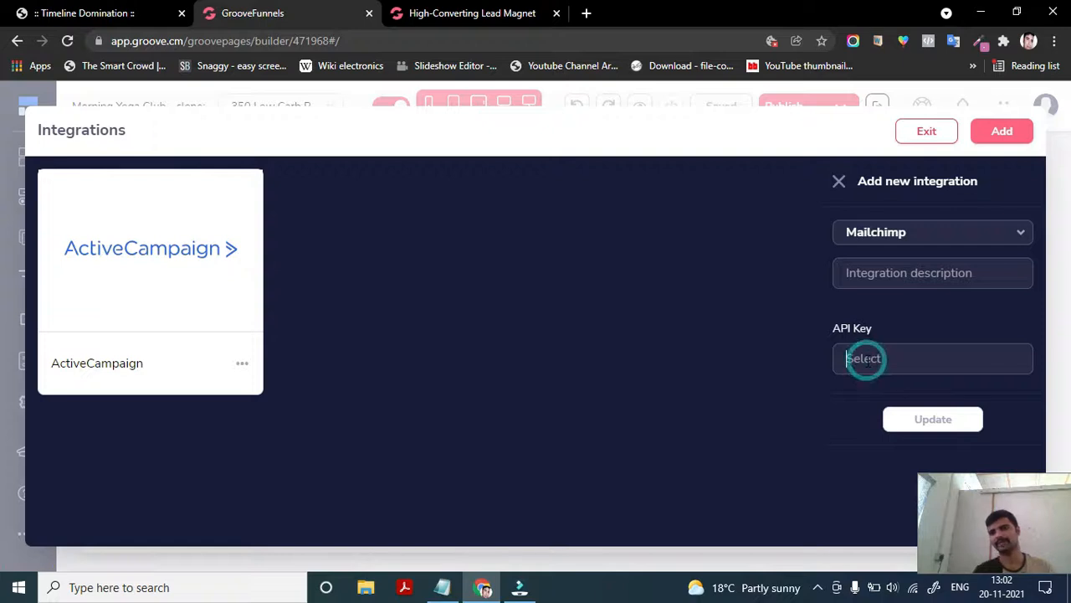
pyautogui.click(906, 240)
pyautogui.click(903, 325)
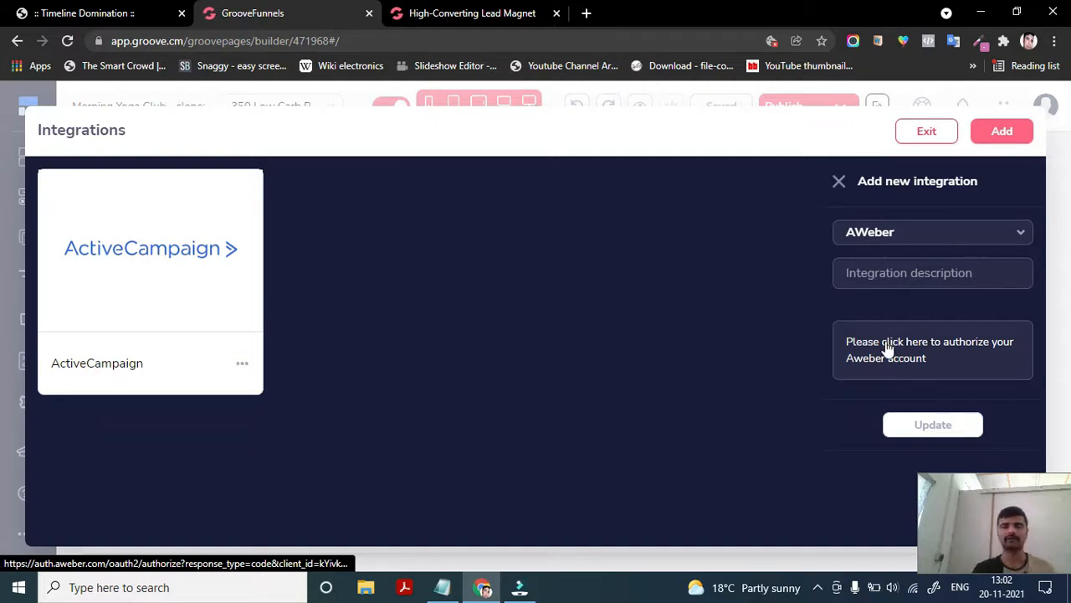
# Choose GoToWebinar as the integration type, view its account authorization page, and exit the integrations without saving
pyautogui.click(887, 234)
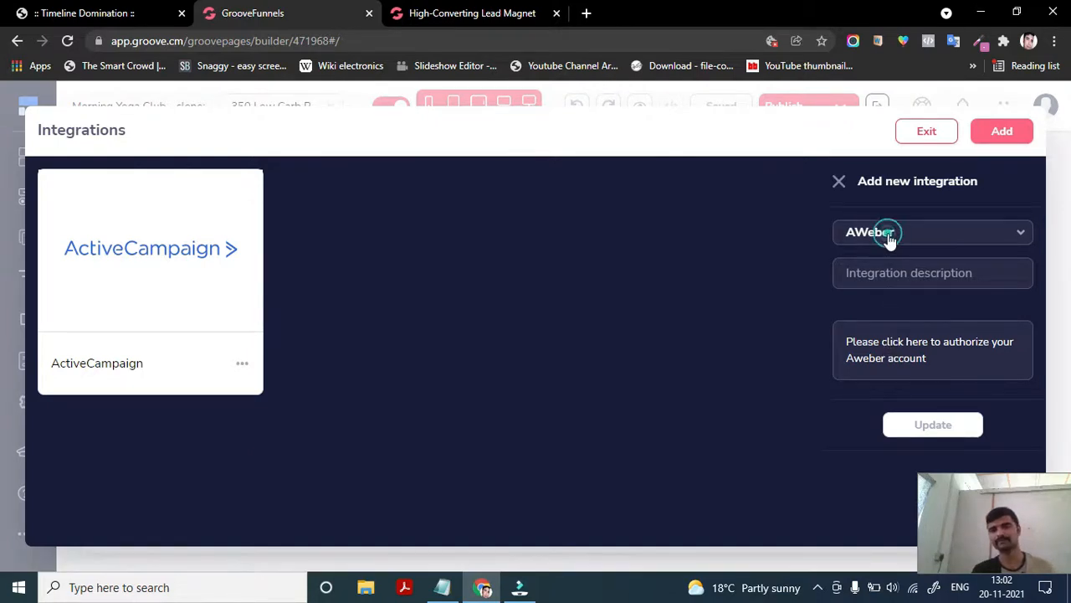
pyautogui.scroll(-1, 876, 455)
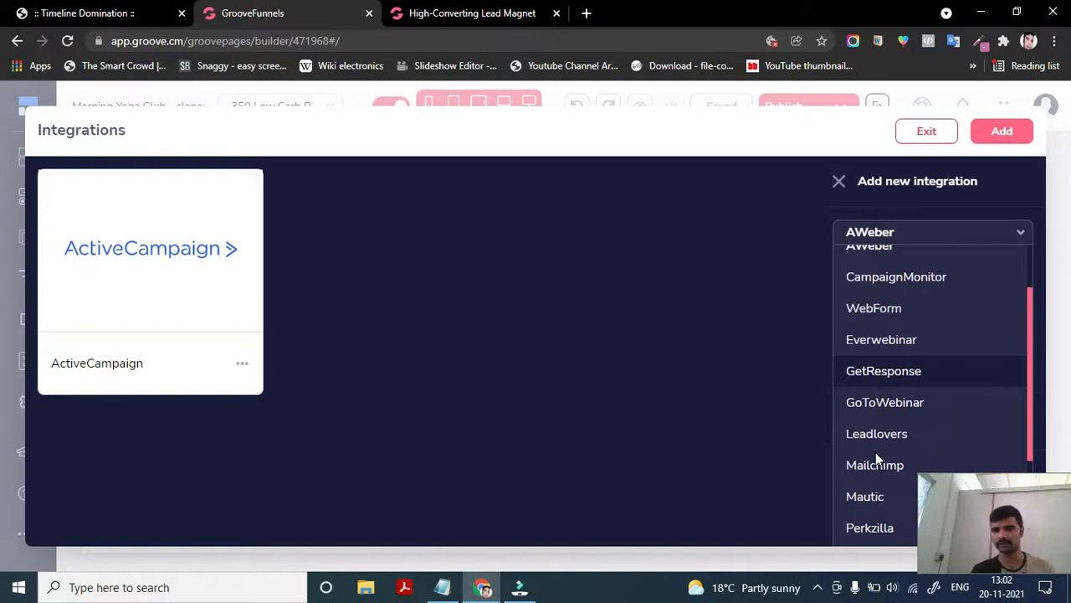
pyautogui.click(878, 405)
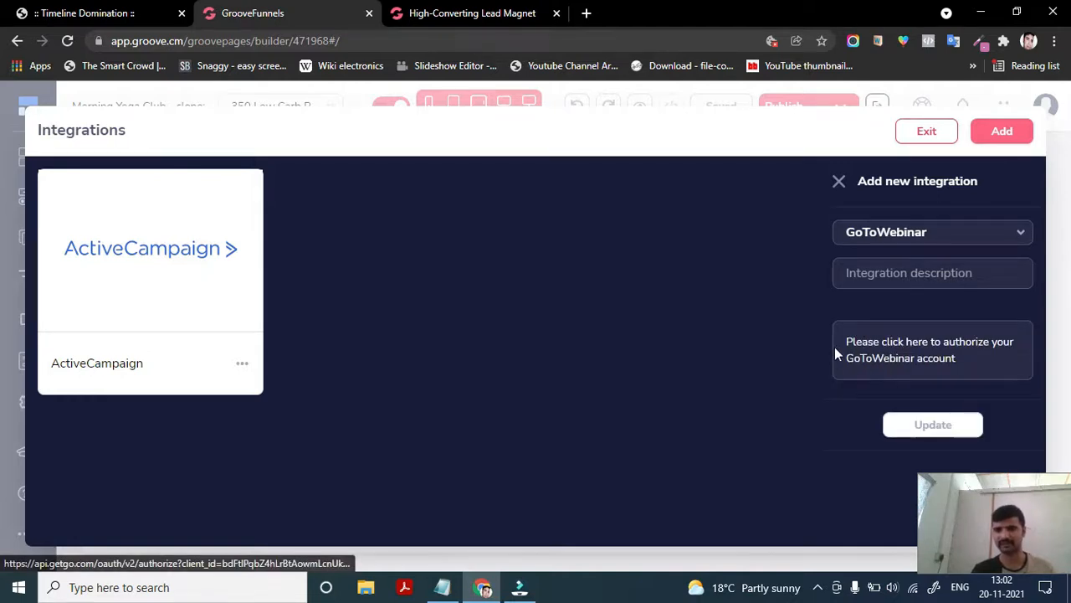
pyautogui.click(882, 368)
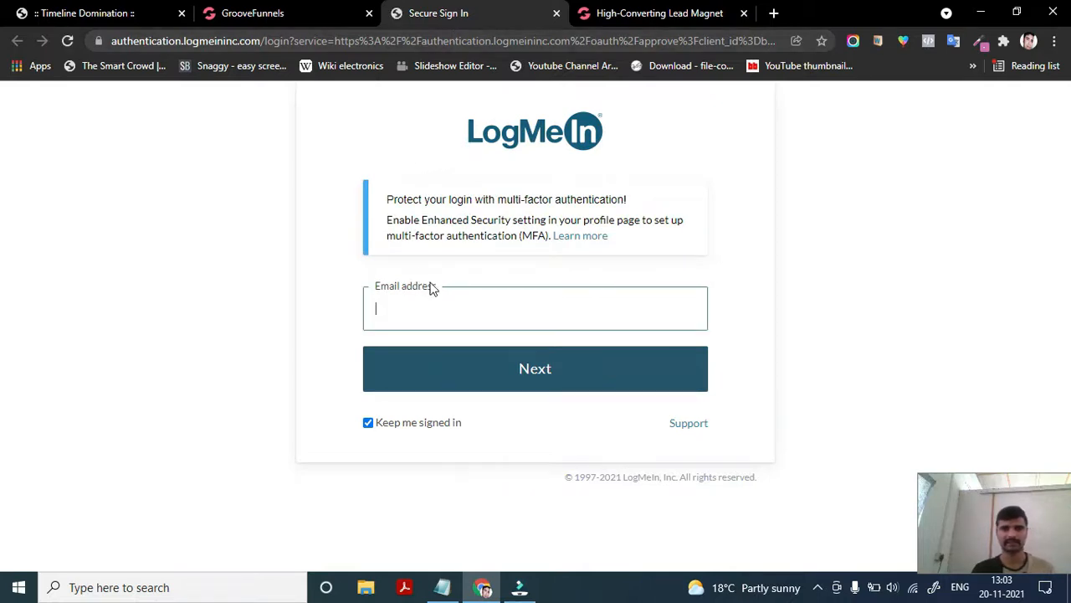
pyautogui.click(556, 12)
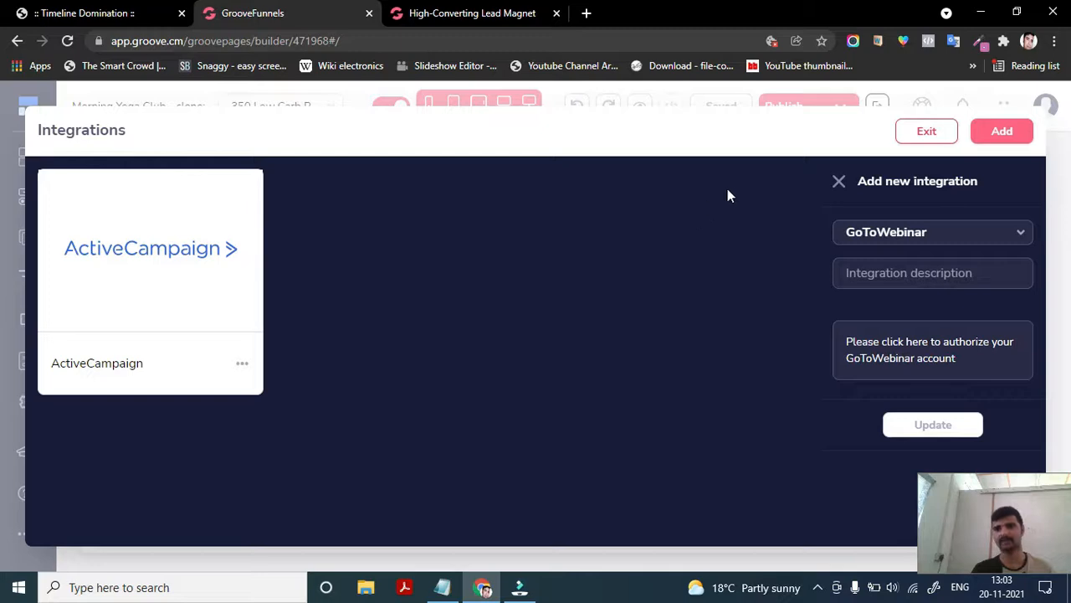
pyautogui.click(936, 134)
# Reopen the account's integrations, show the integration types for a new integration, and exit without adding one
pyautogui.click(1046, 106)
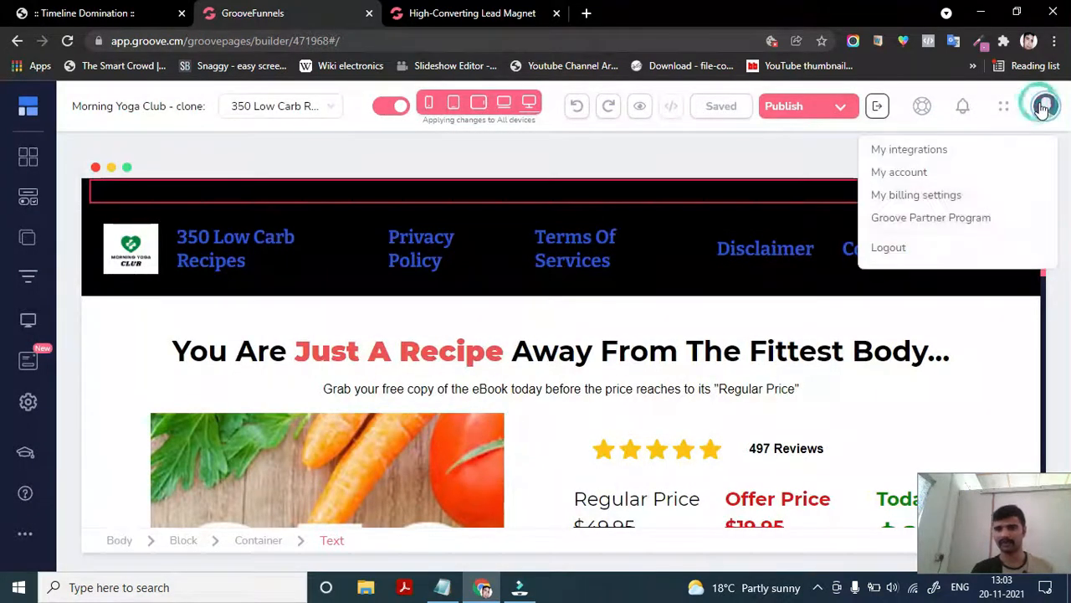
pyautogui.click(931, 152)
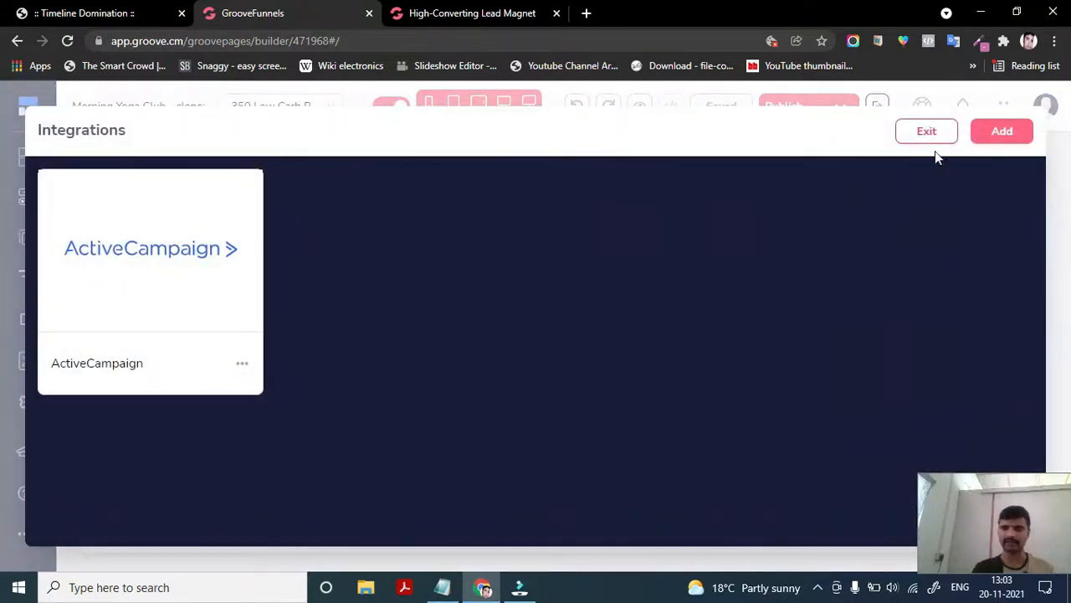
pyautogui.click(1002, 132)
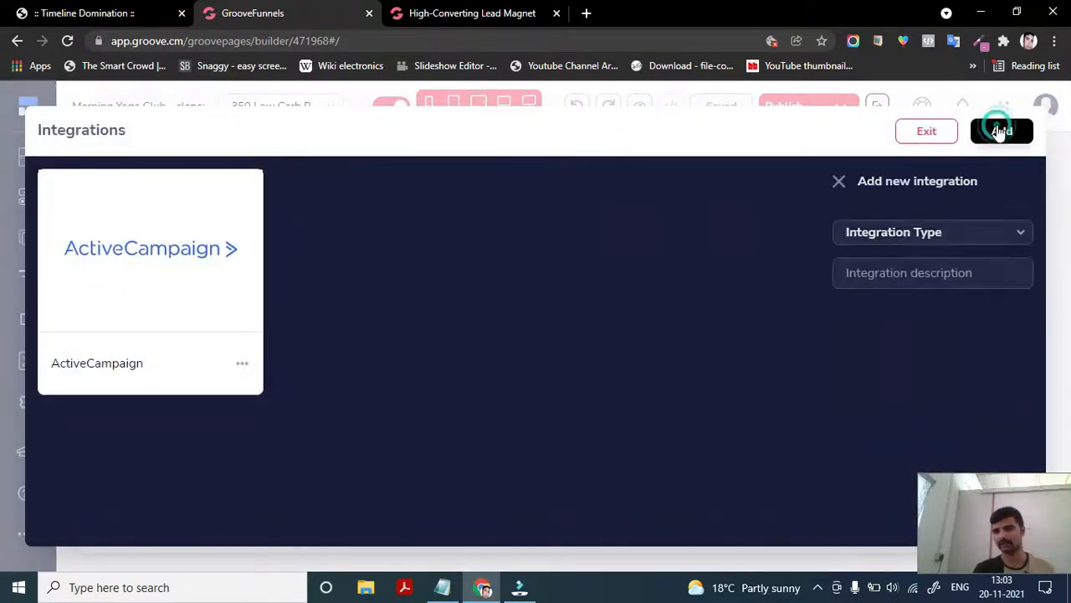
pyautogui.click(903, 239)
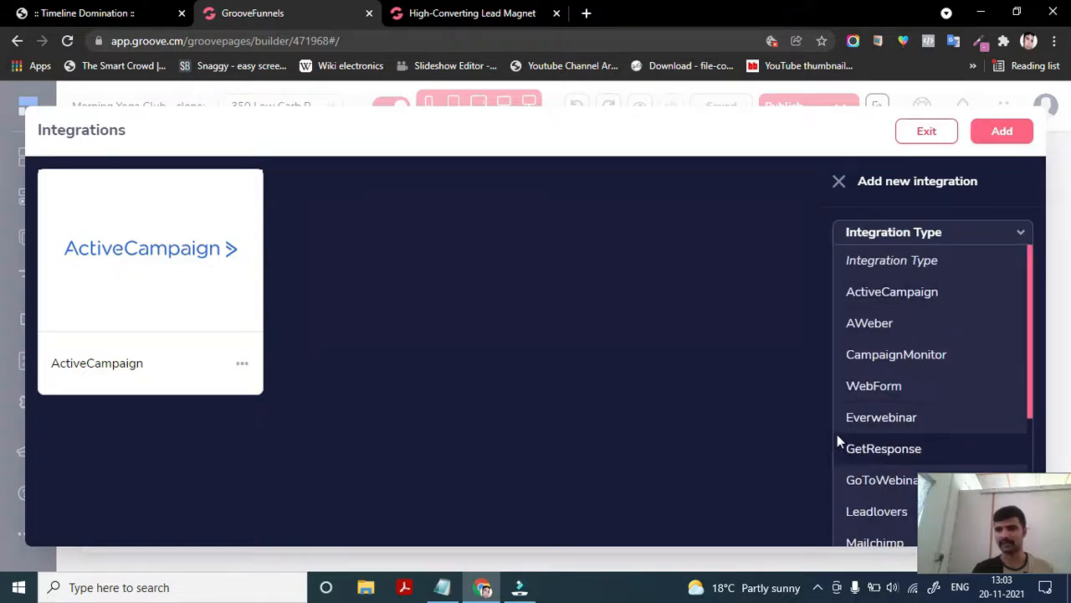
pyautogui.click(661, 426)
pyautogui.click(927, 130)
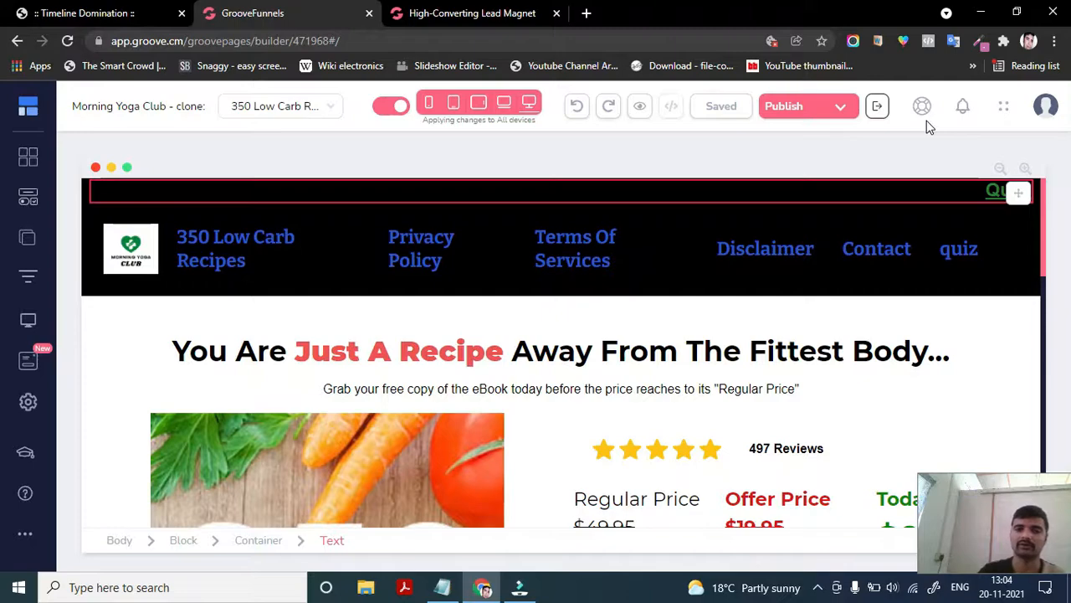
# Examine the embedded eBook download form on the 350 Low Carb Recipes landing page
pyautogui.scroll(-1, 756, 431)
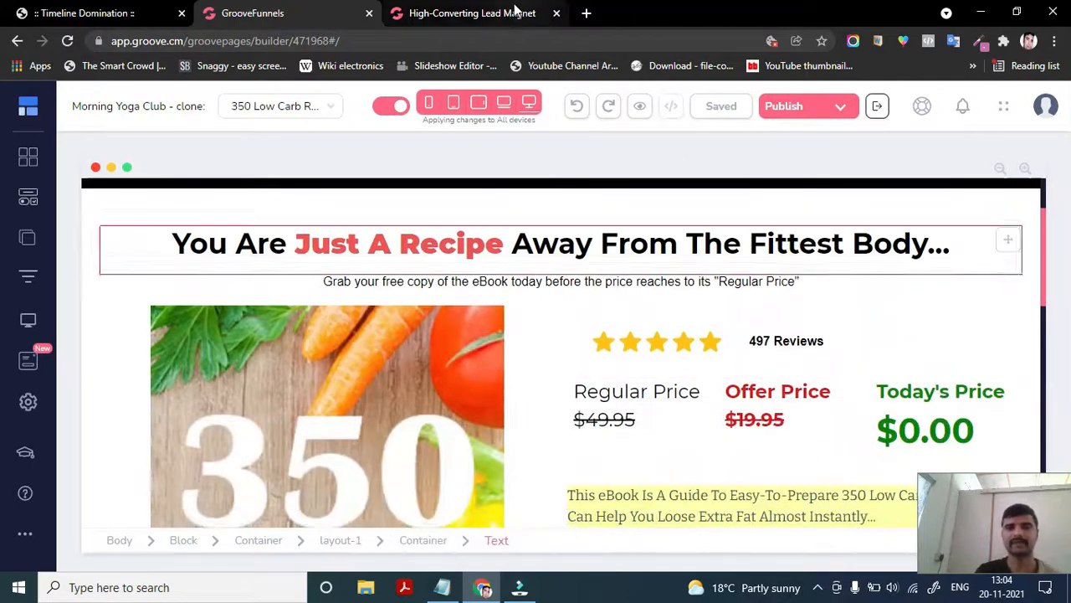
pyautogui.click(477, 14)
pyautogui.click(330, 12)
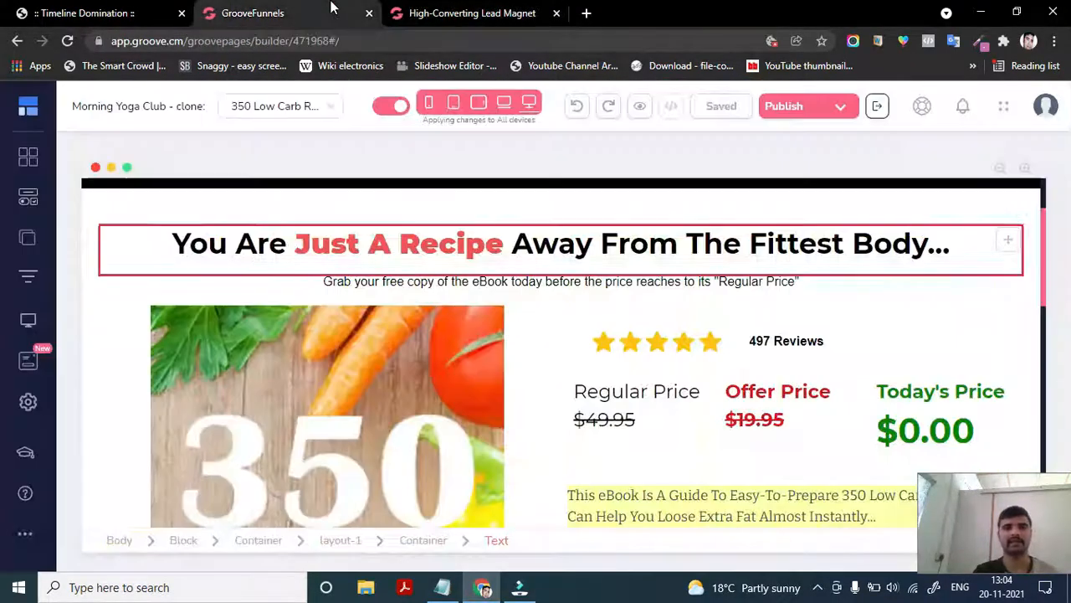
pyautogui.scroll(-4, 436, 204)
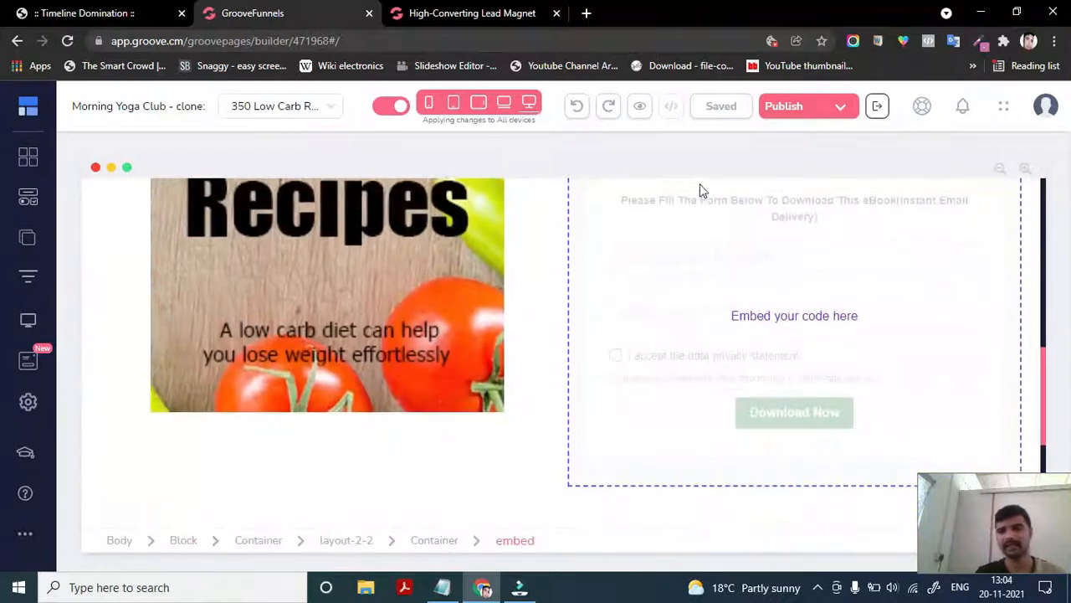
pyautogui.scroll(2, 703, 197)
pyautogui.scroll(-1, 762, 389)
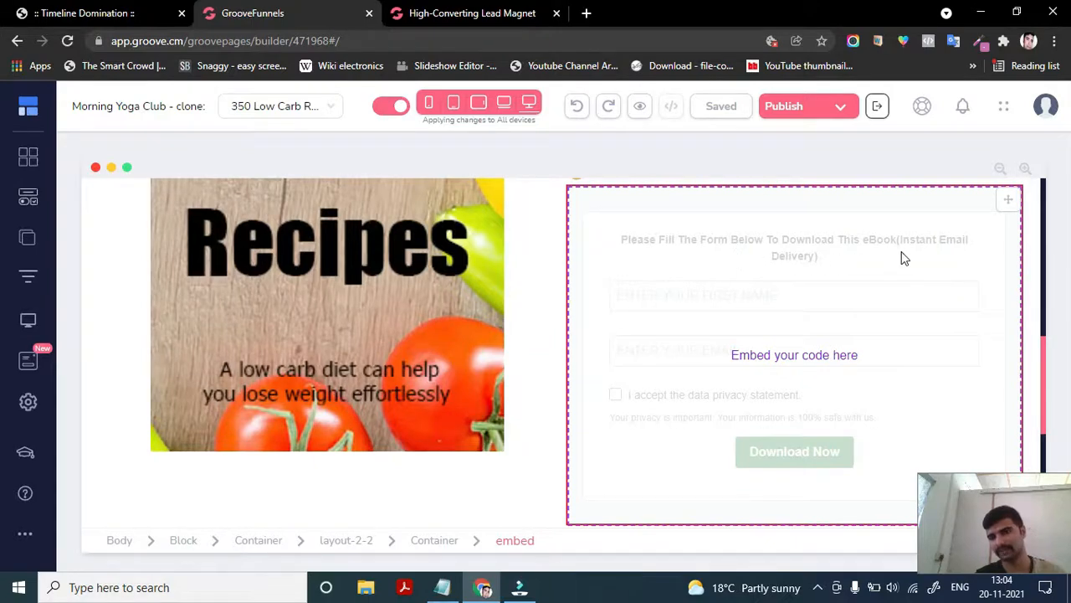
pyautogui.scroll(10, 789, 264)
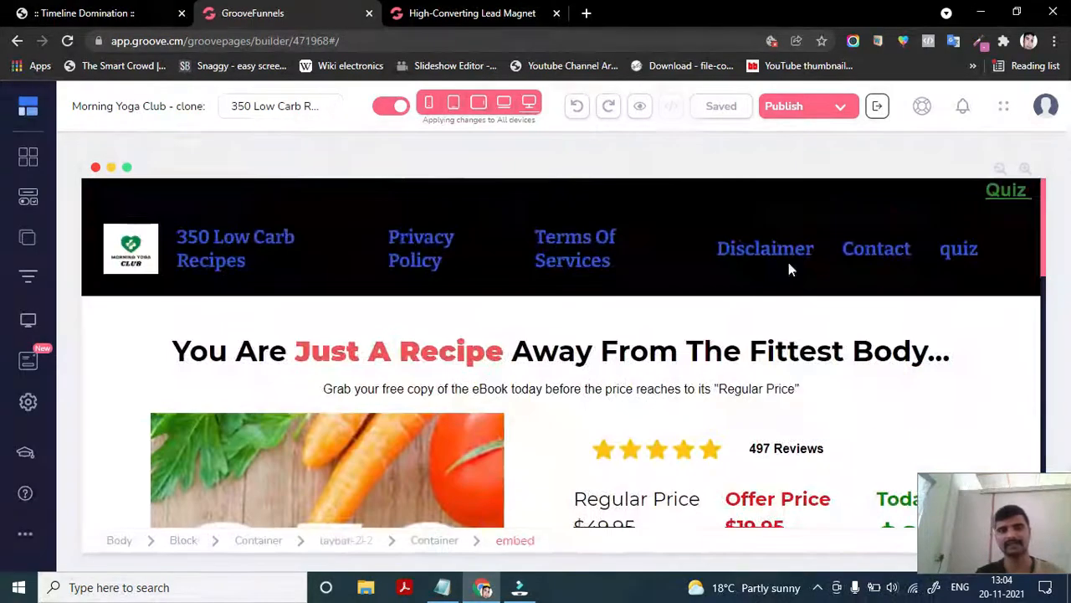
# Load morningyogaclub.com in a new browser tab
pyautogui.click(586, 12)
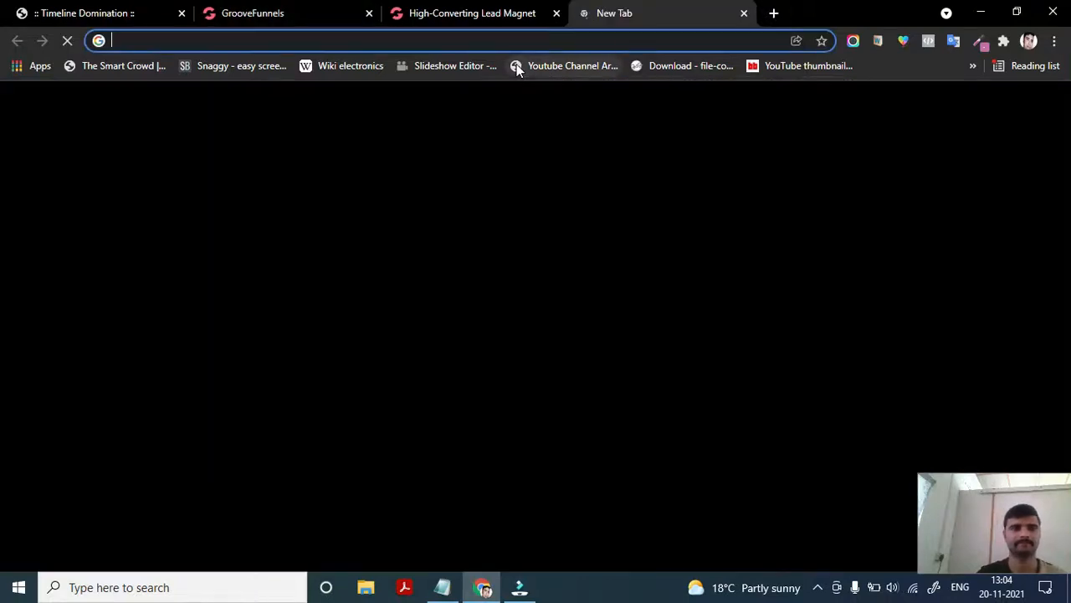
pyautogui.write('mor')
pyautogui.press('Return')
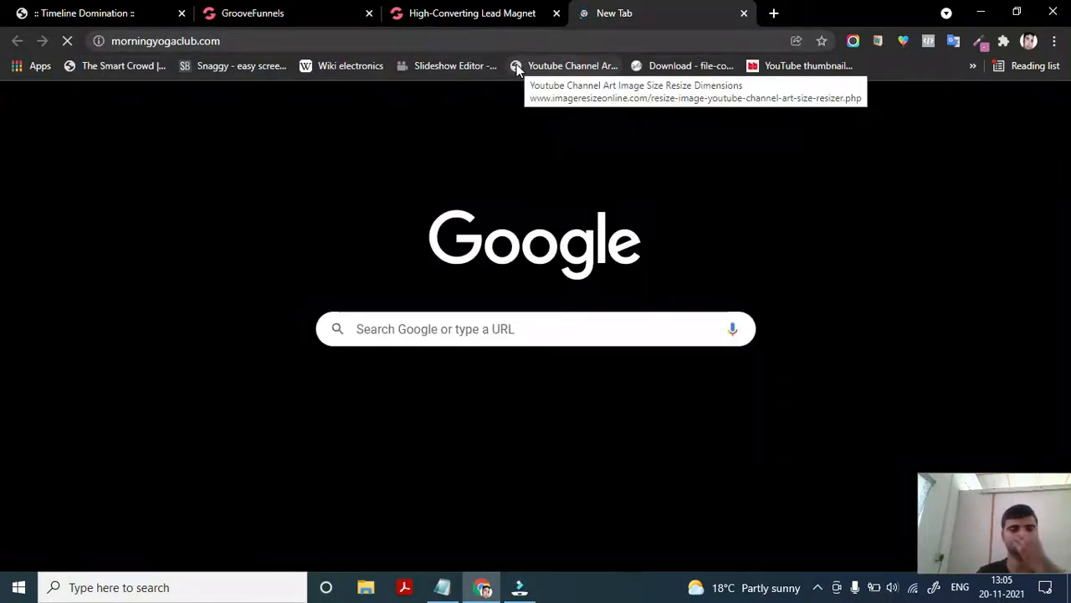
# Return to the Groove page builder and view the embed block holding the eBook download form
pyautogui.click(220, 10)
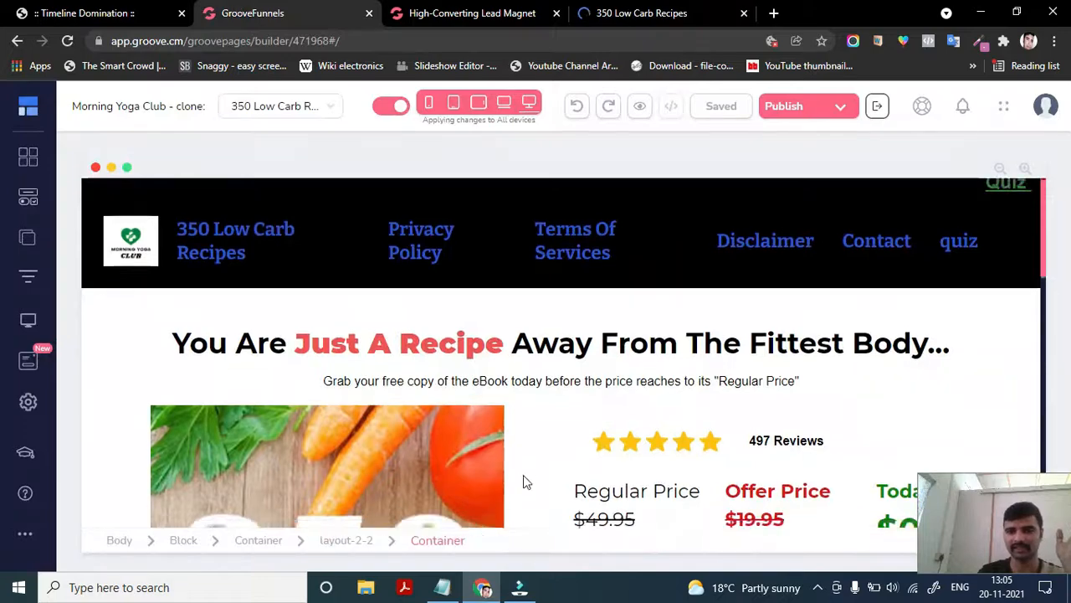
pyautogui.scroll(-10, 523, 475)
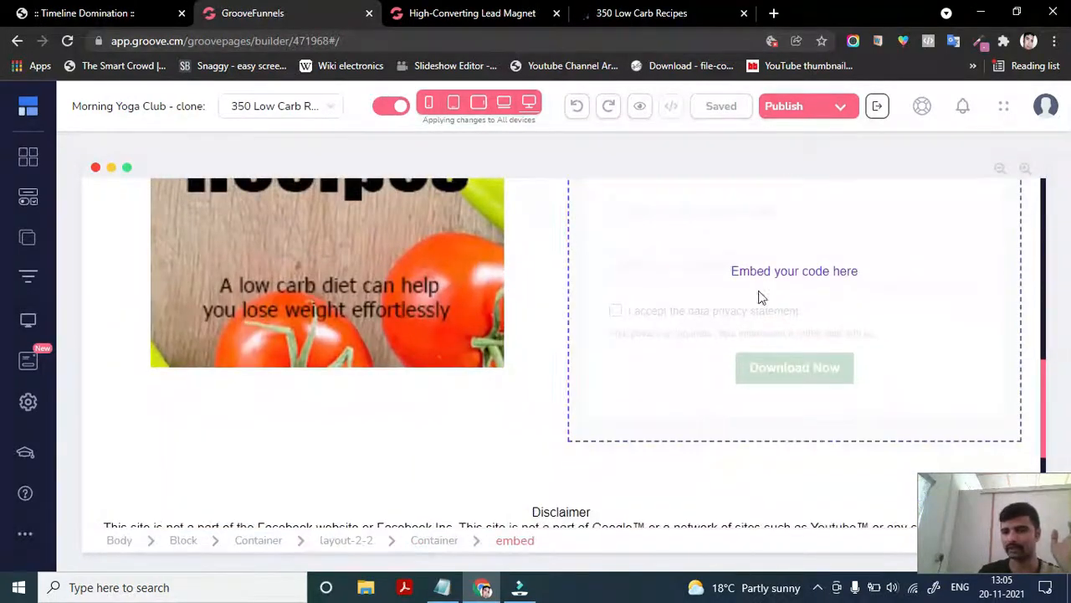
pyautogui.scroll(2, 697, 324)
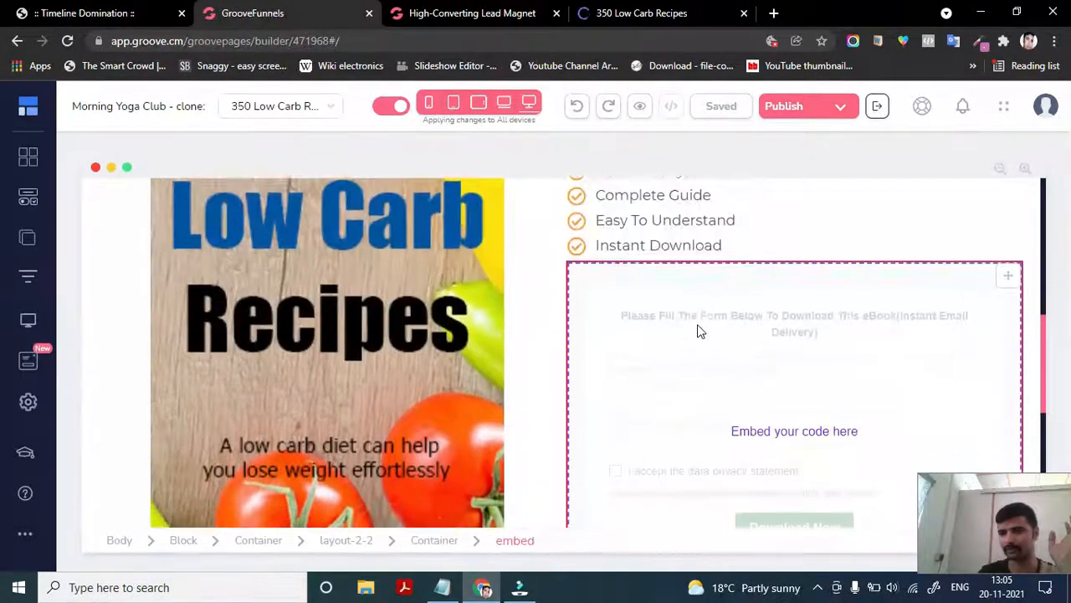
pyautogui.scroll(-1, 697, 323)
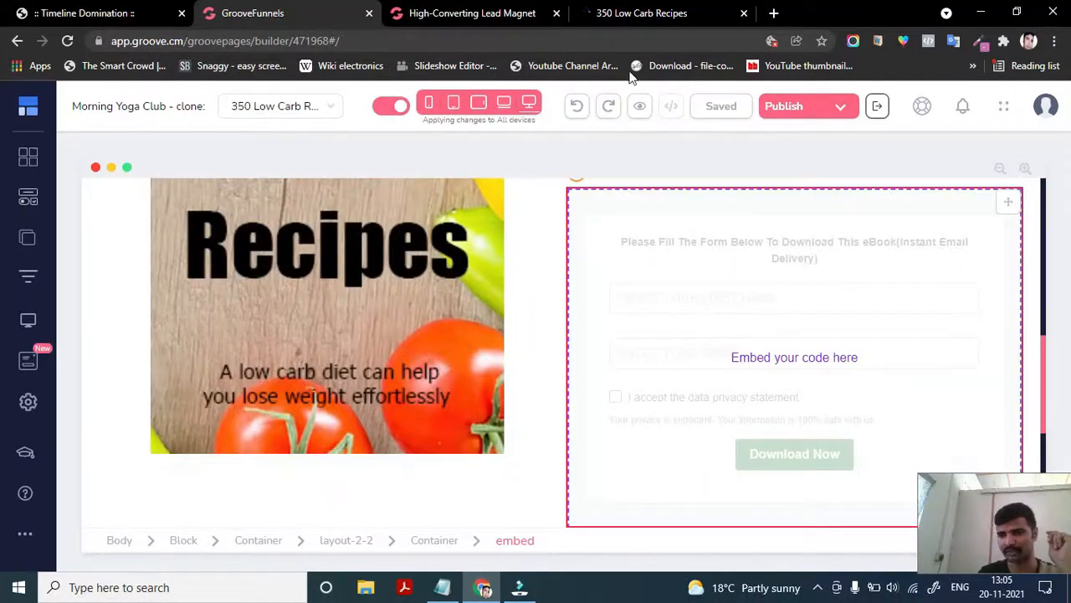
# Examine the first name, email and privacy consent fields of the eBook download form on the live morningyogaclub.com page
pyautogui.click(621, 15)
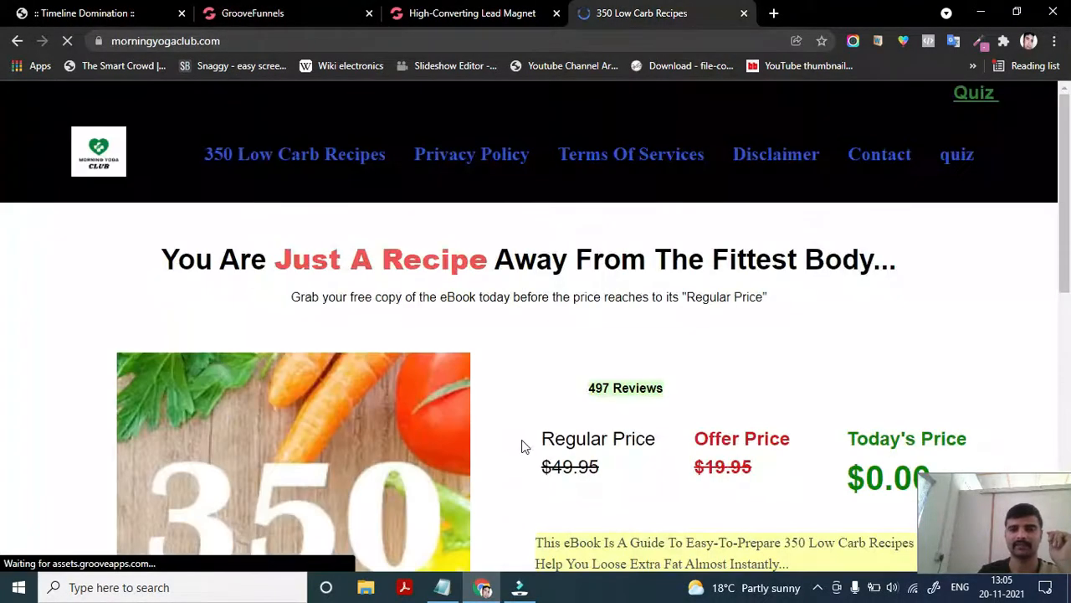
pyautogui.scroll(-7, 522, 446)
pyautogui.click(697, 205)
pyautogui.scroll(1, 669, 251)
pyautogui.scroll(-1, 657, 294)
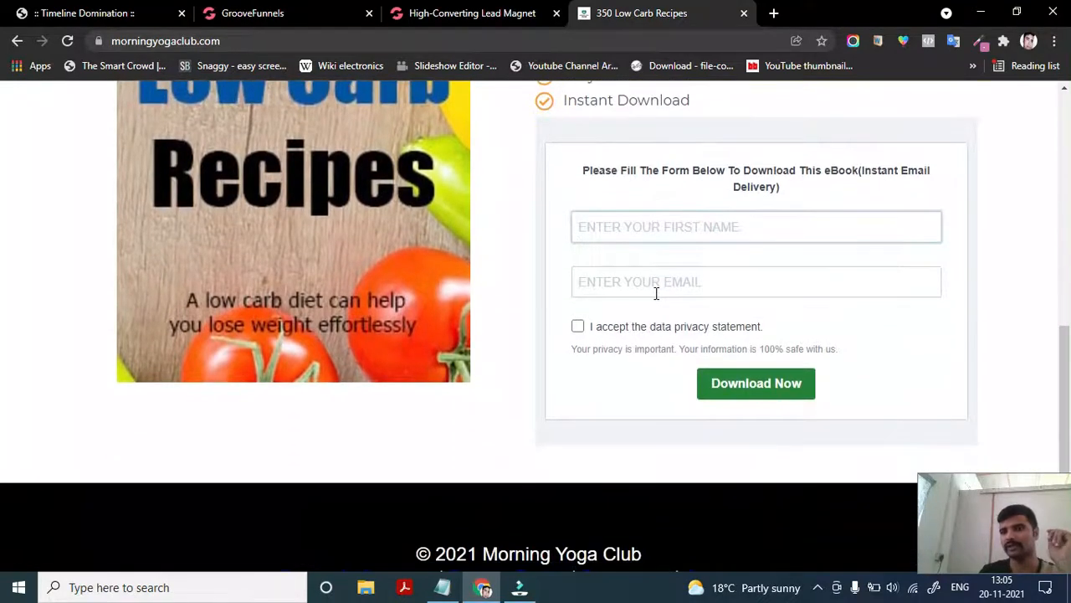
pyautogui.scroll(1, 656, 292)
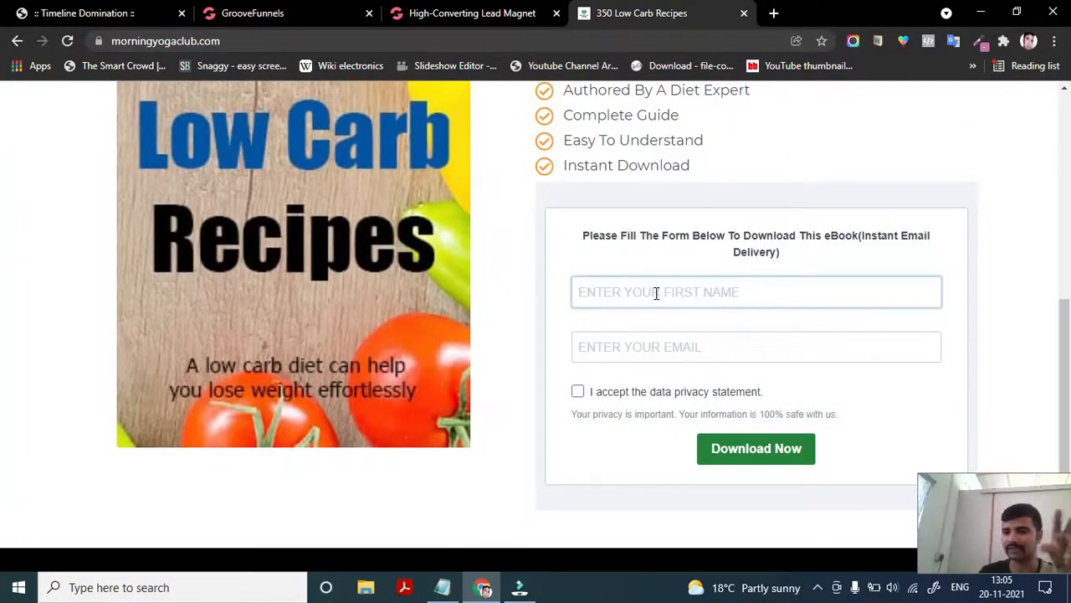
pyautogui.scroll(1, 683, 304)
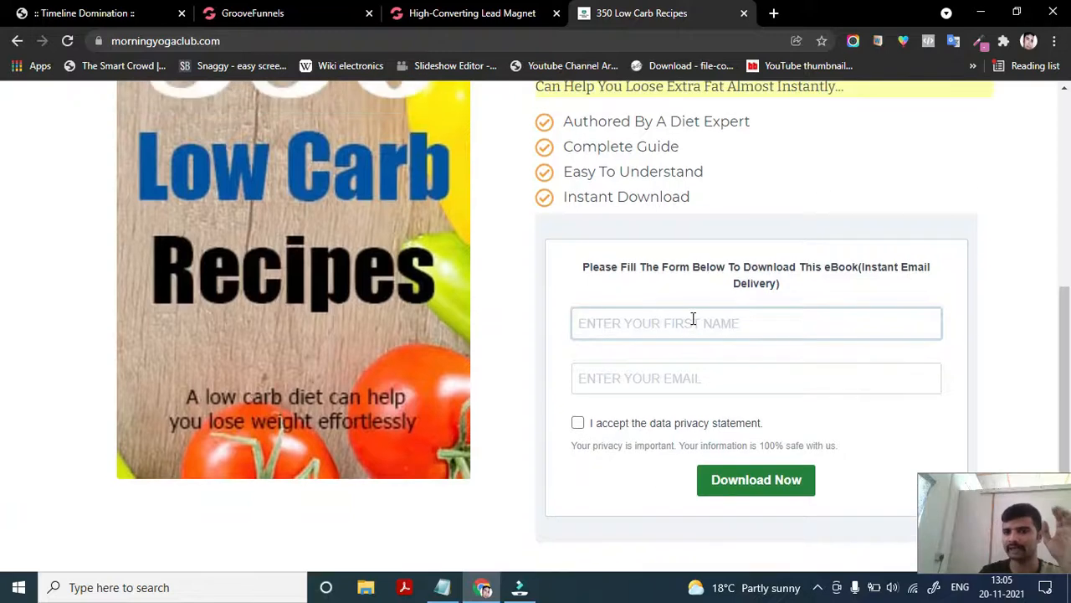
pyautogui.click(663, 330)
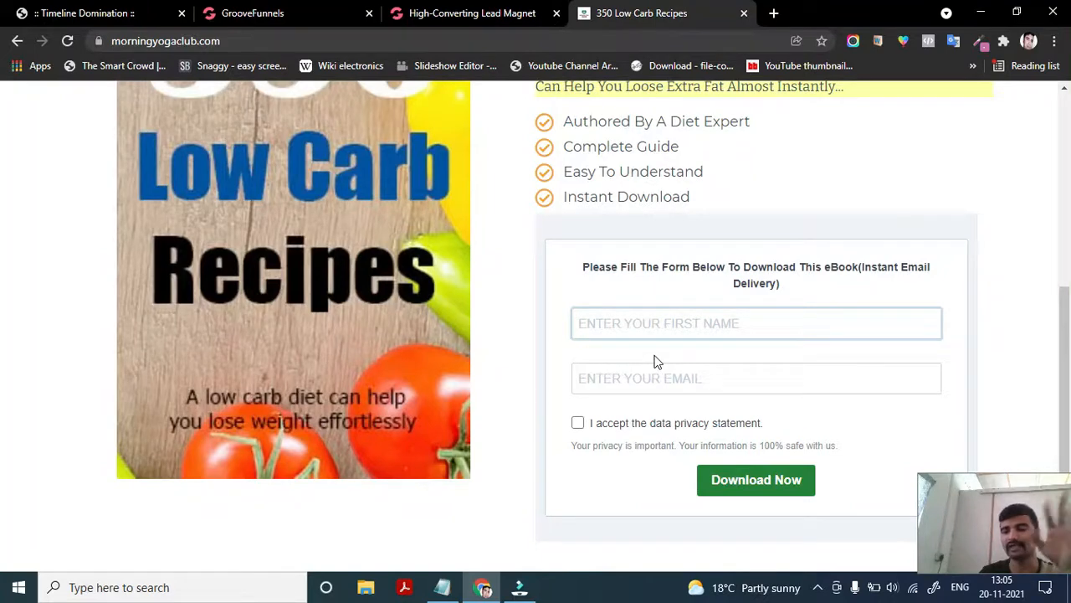
# Load sendinblue.com in a new browser tab and open the account dashboard
pyautogui.click(772, 13)
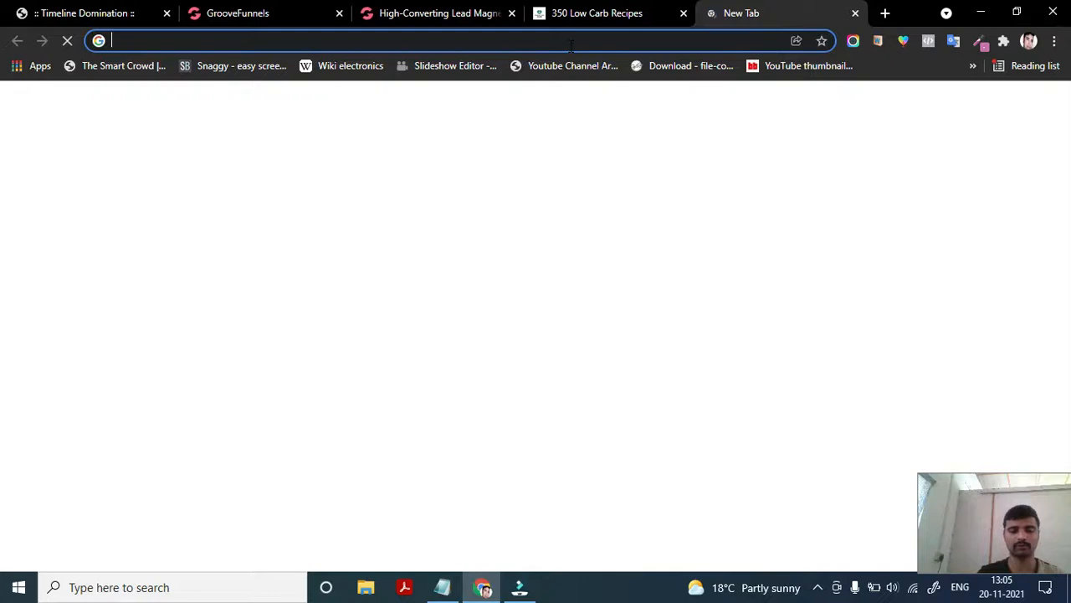
pyautogui.write('sen')
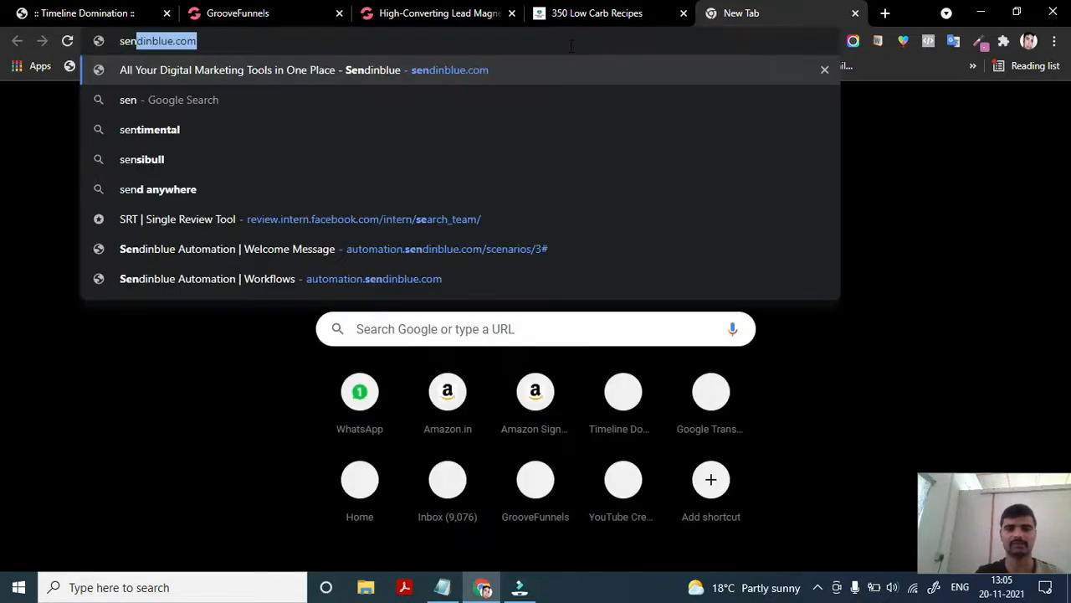
pyautogui.press('Return')
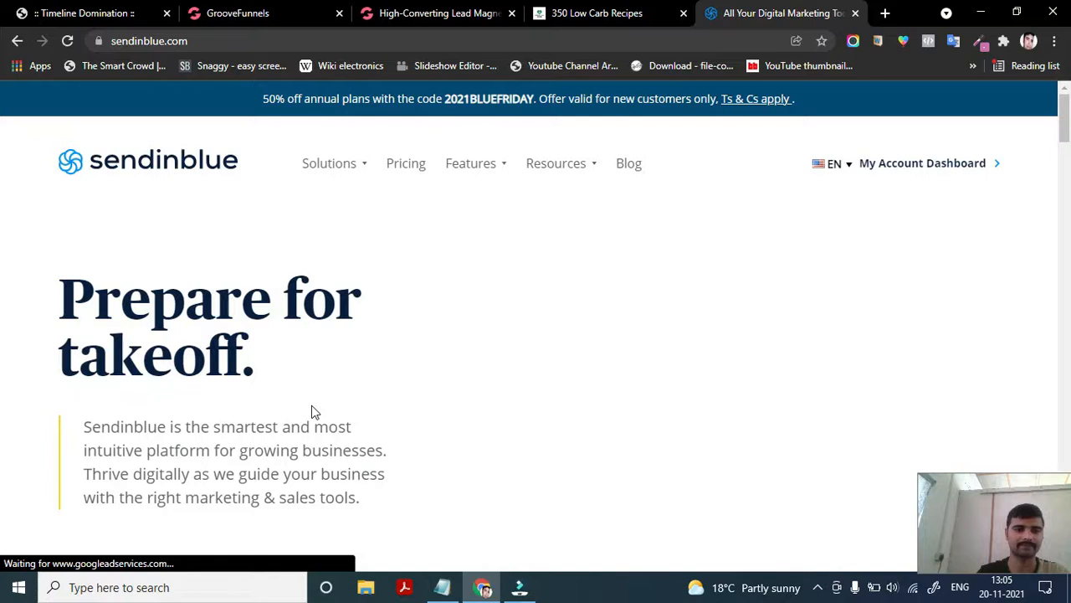
pyautogui.scroll(-1, 310, 412)
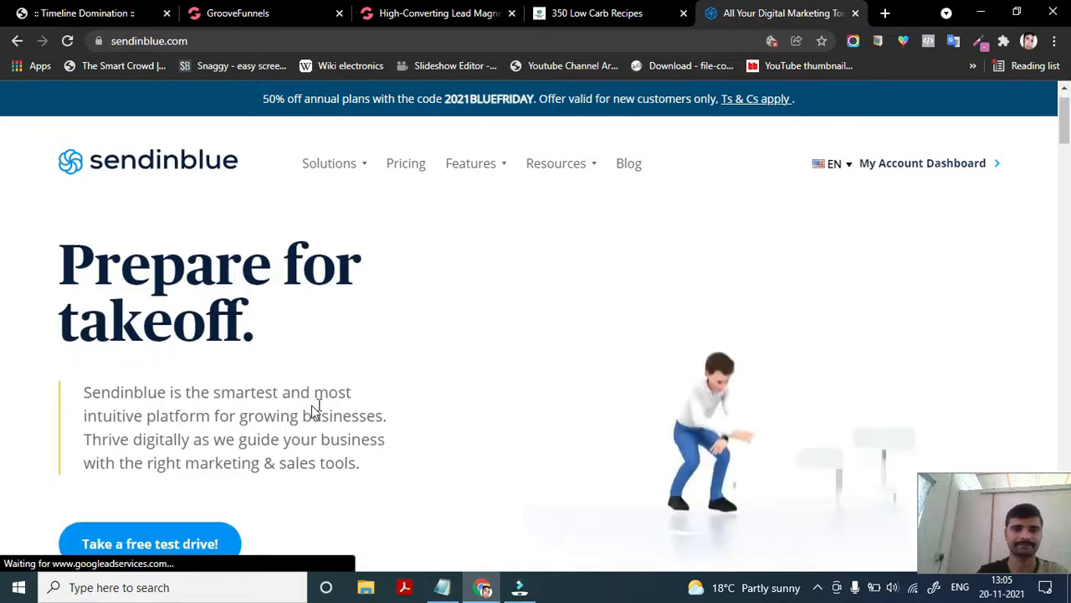
pyautogui.click(918, 159)
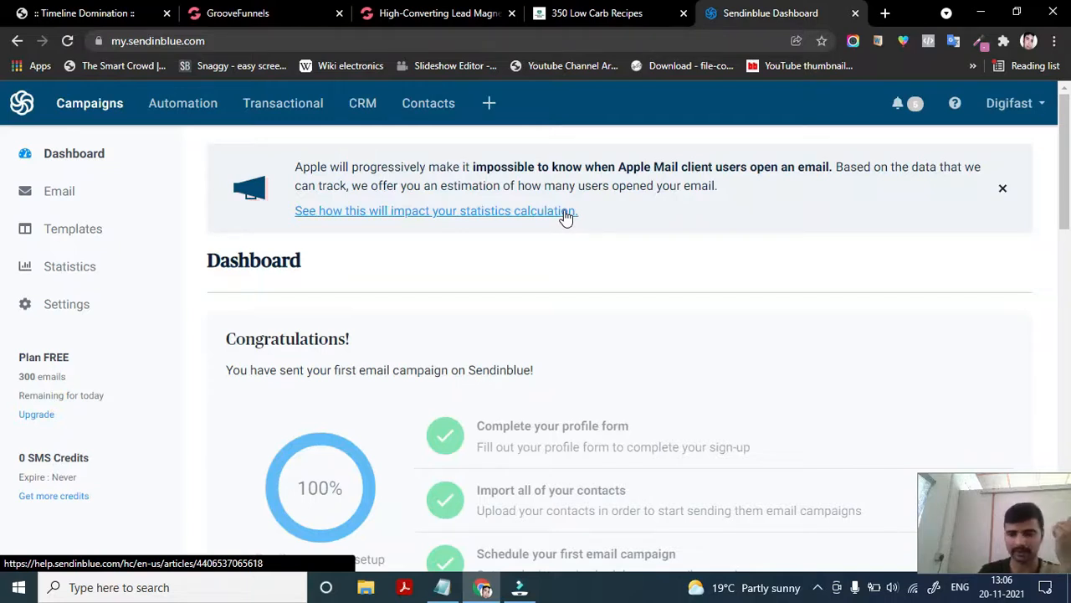
# Open the Sendinblue contacts and look through the list of all contacts
pyautogui.click(430, 102)
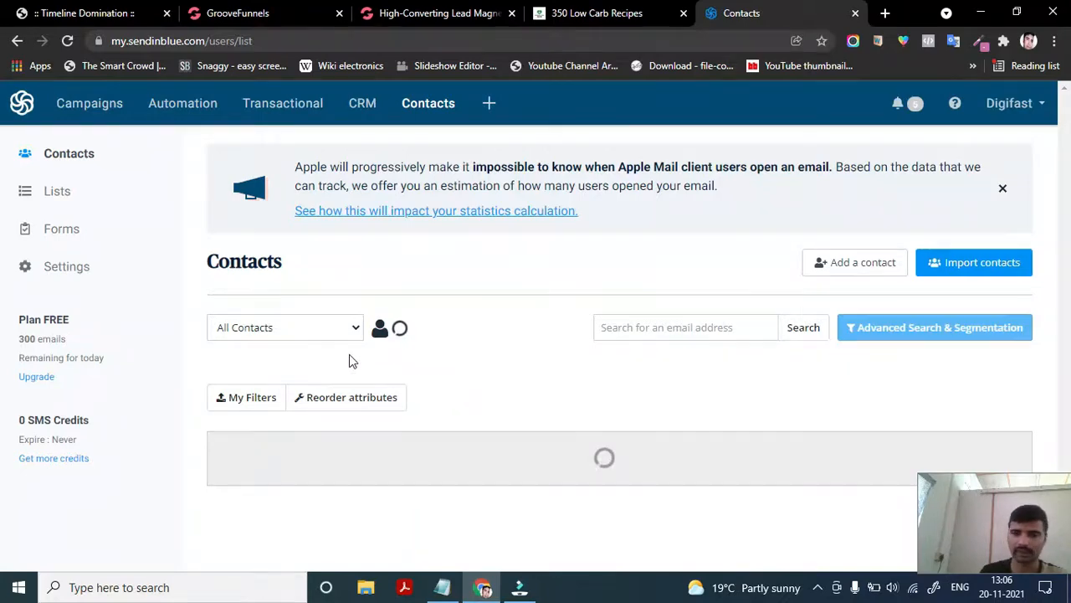
pyautogui.scroll(-1, 350, 423)
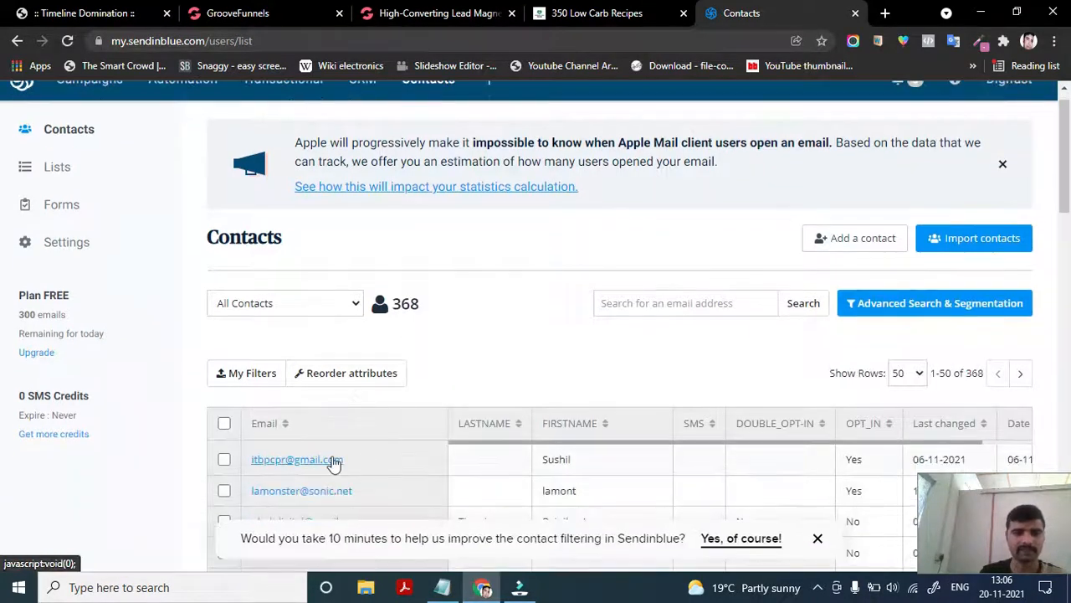
pyautogui.scroll(-1, 333, 464)
pyautogui.scroll(2, 334, 464)
# Show Sendinblue's subscription forms and open 350 Low Carb Diet Health Product Promo for editing
pyautogui.click(56, 233)
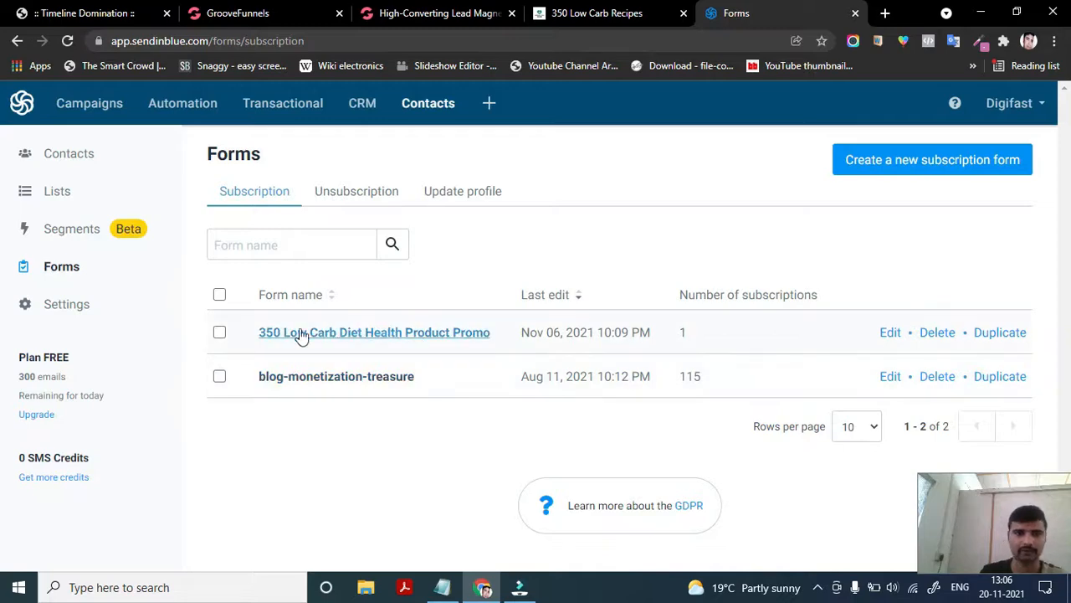
pyautogui.click(239, 10)
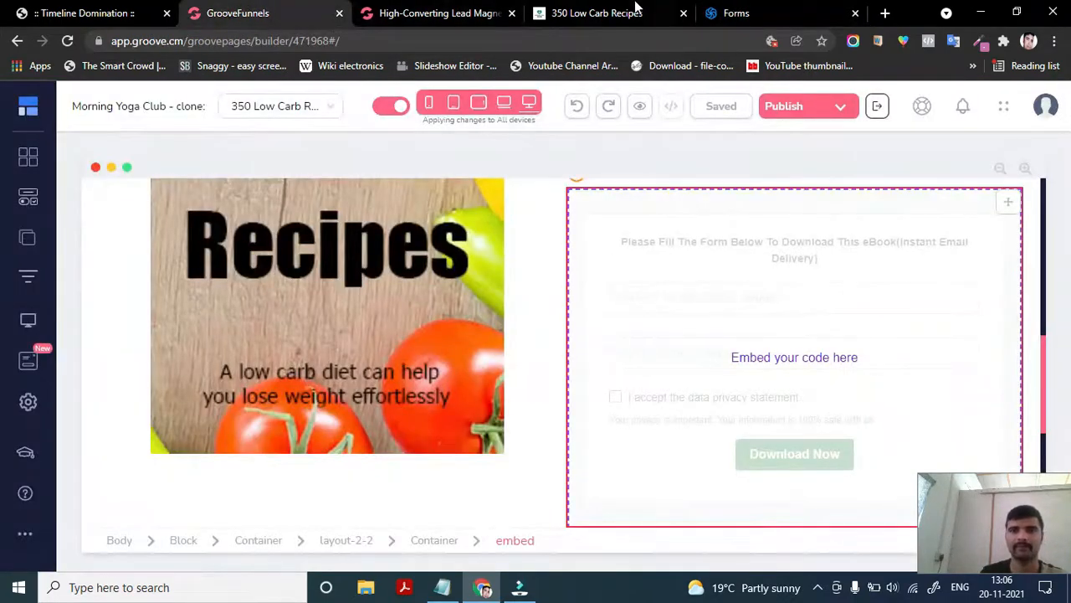
pyautogui.click(735, 12)
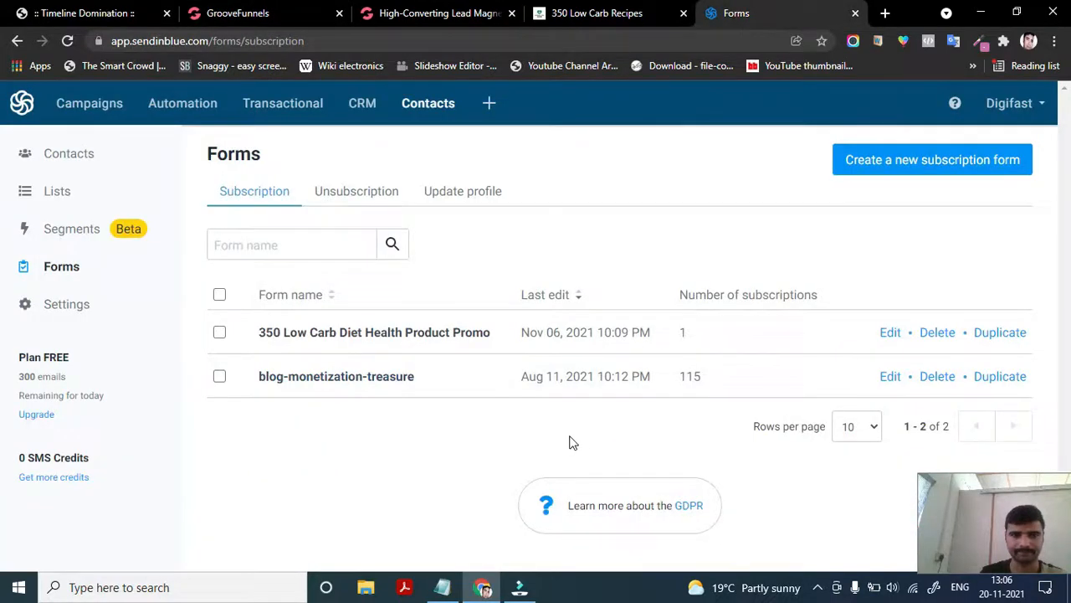
pyautogui.click(400, 332)
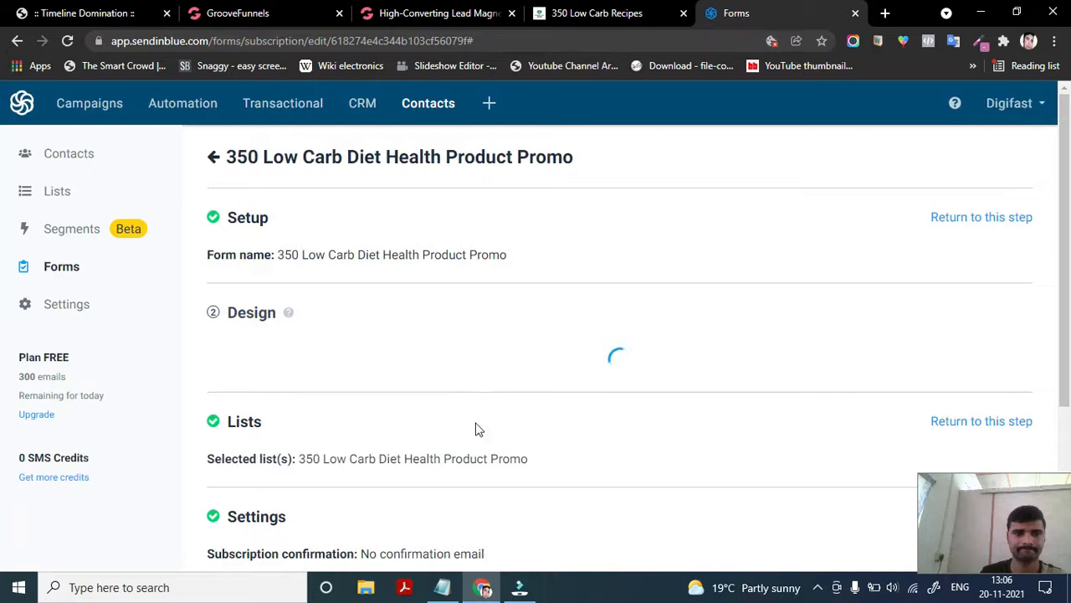
# Review the promo form's design and its Lists, Settings, Messages and Share sections
pyautogui.scroll(-6, 407, 425)
pyautogui.scroll(3, 407, 425)
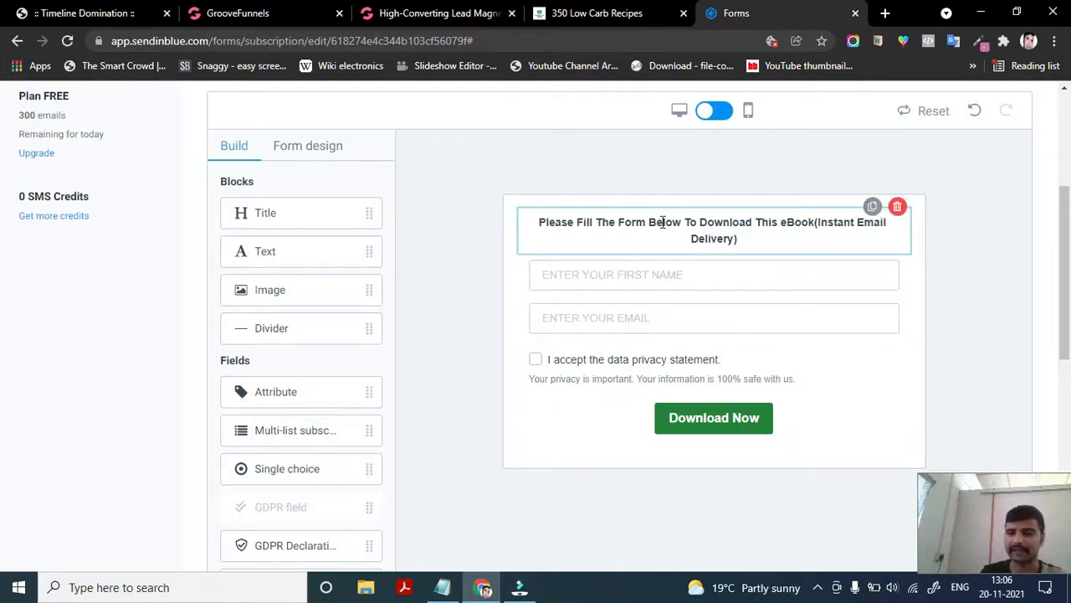
pyautogui.scroll(2, 577, 268)
pyautogui.scroll(-8, 570, 353)
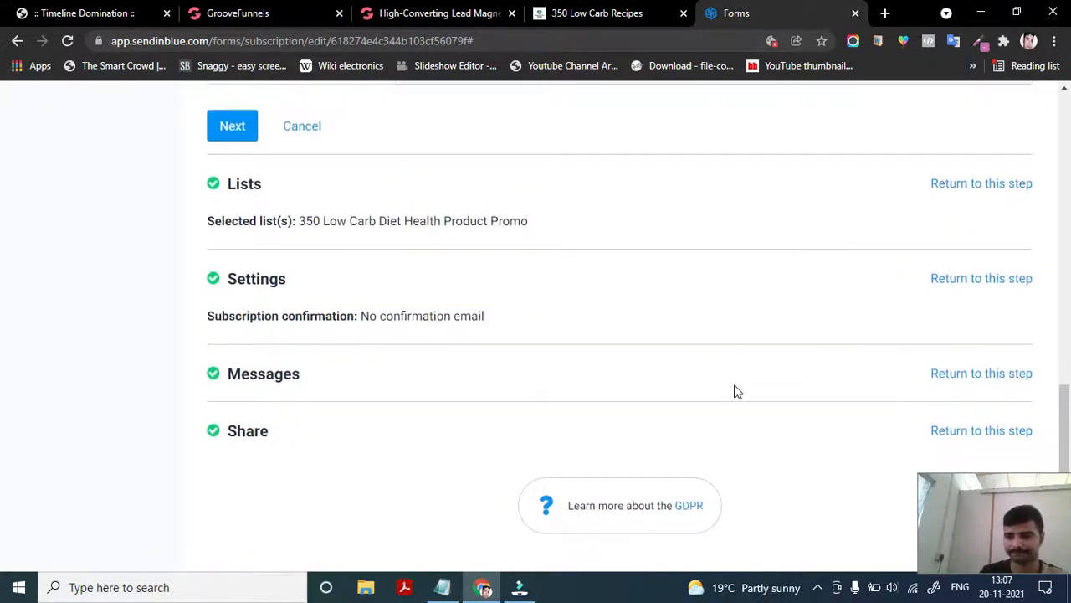
pyautogui.scroll(1, 737, 392)
pyautogui.scroll(-1, 679, 390)
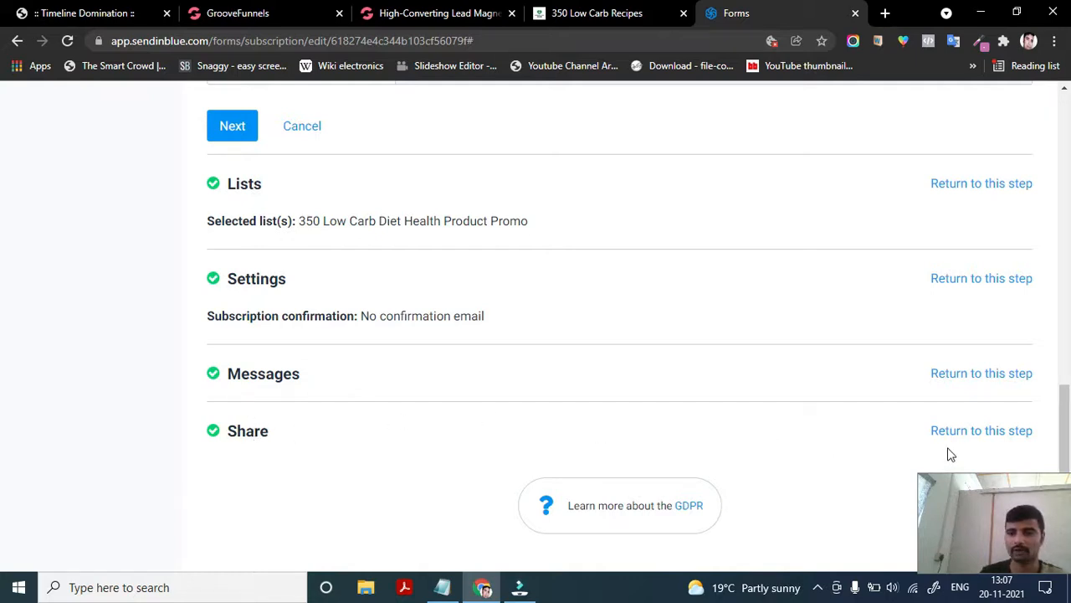
# Reopen the form's Share step and display its Simple HTML embed code
pyautogui.click(971, 435)
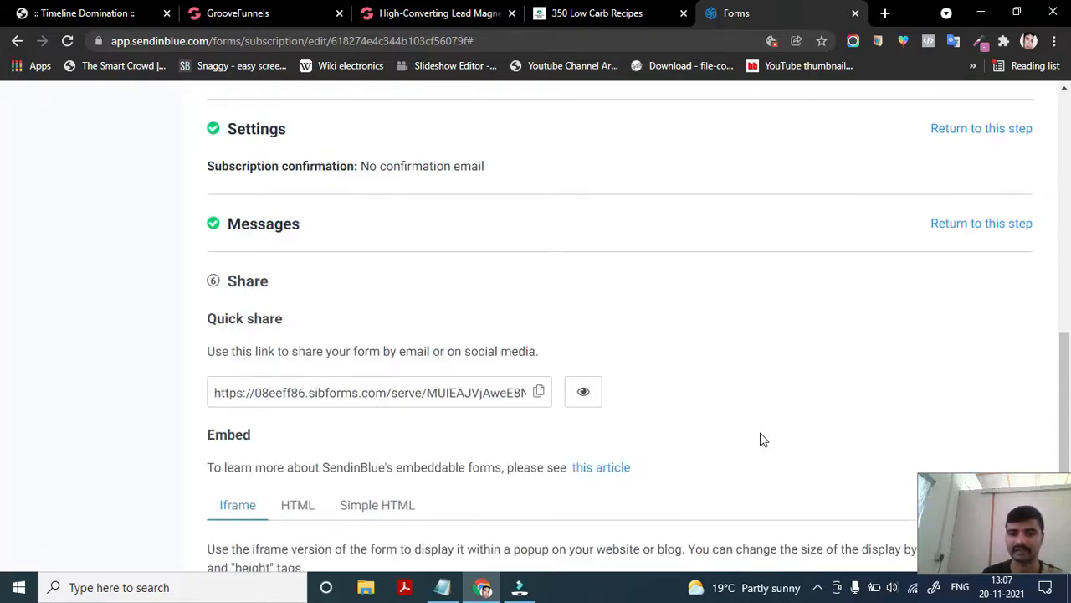
pyautogui.scroll(-3, 711, 435)
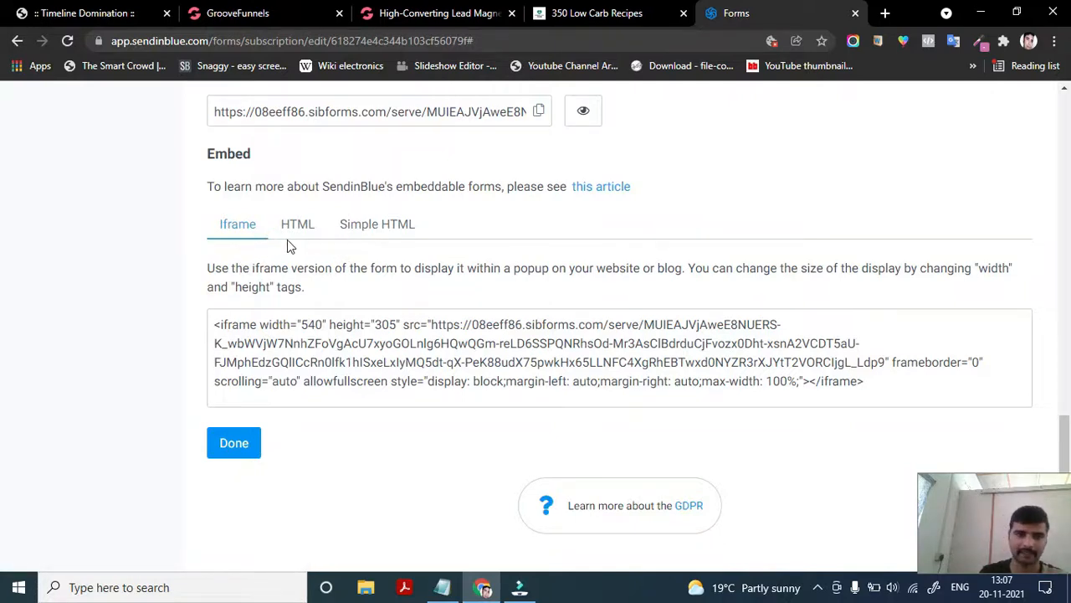
pyautogui.click(381, 232)
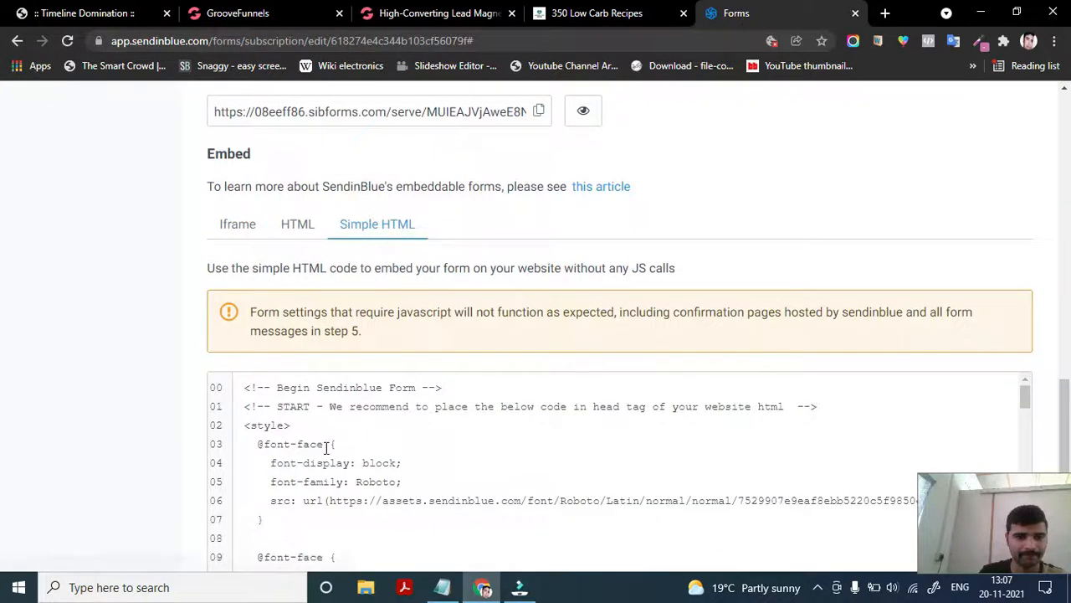
# Look through the Simple HTML embed code and select all of it
pyautogui.scroll(-5, 327, 448)
pyautogui.scroll(5, 327, 448)
pyautogui.scroll(-2, 326, 448)
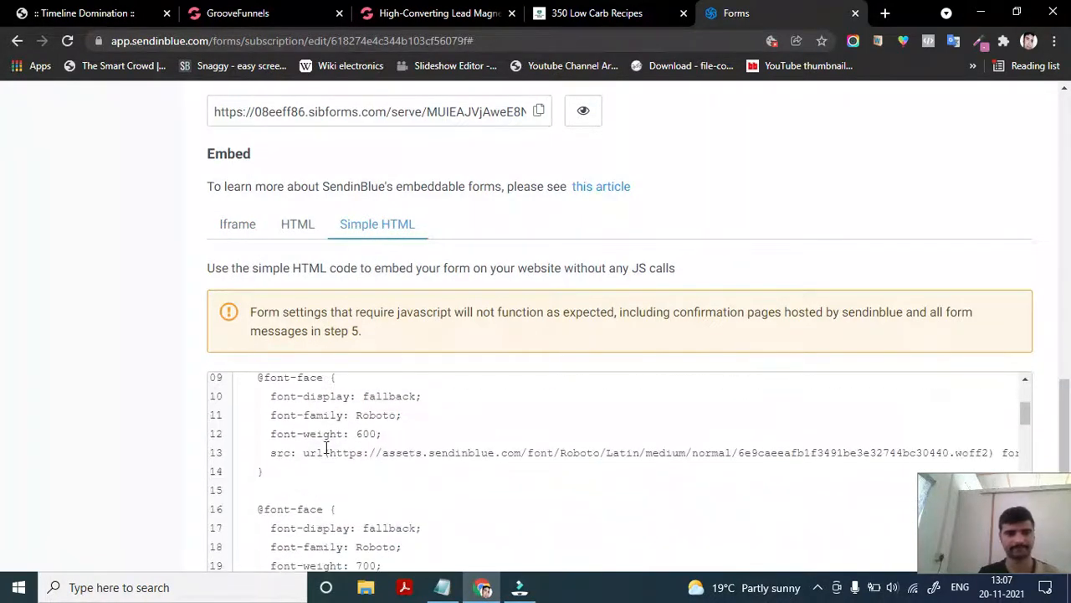
pyautogui.scroll(-2, 327, 447)
pyautogui.hotkey('ctrl', 'a')
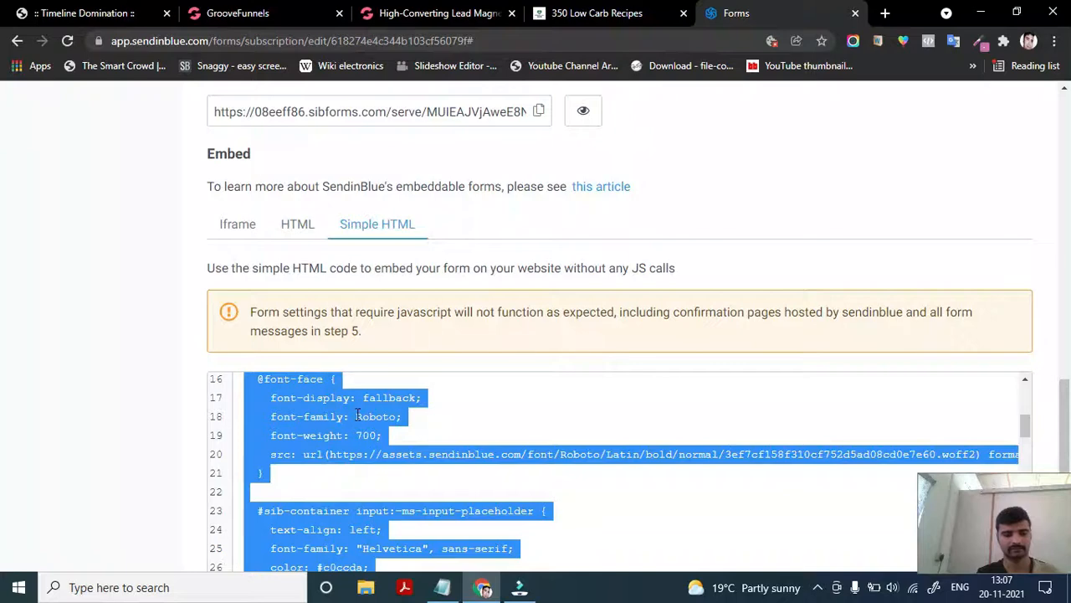
# Compare the embed block on the Groove landing page with the form's Simple HTML code in Sendinblue
pyautogui.click(243, 13)
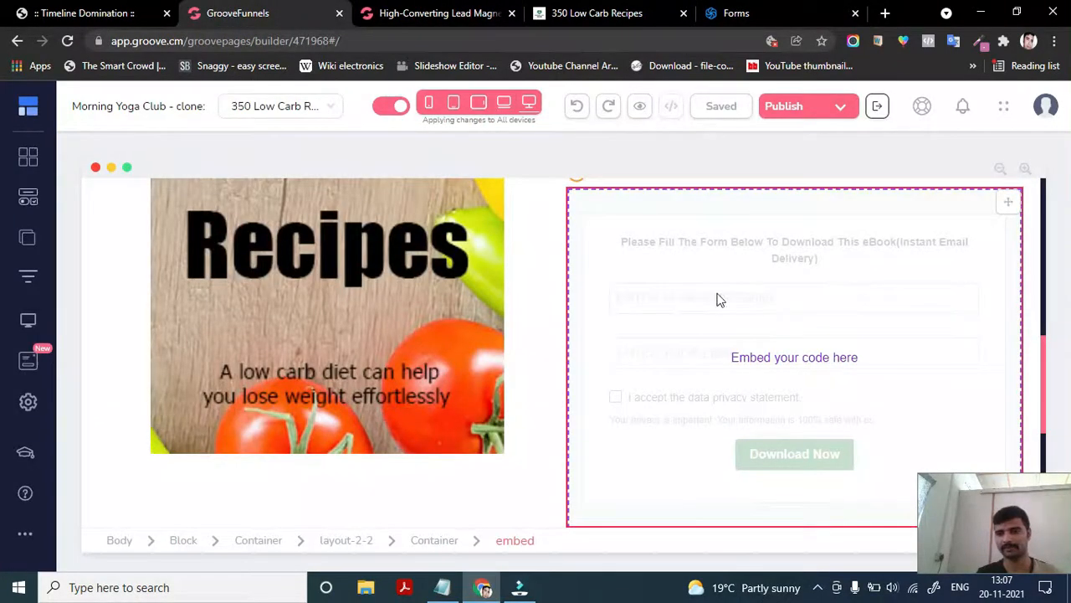
pyautogui.scroll(3, 647, 382)
pyautogui.scroll(-2, 584, 463)
pyautogui.scroll(3, 584, 462)
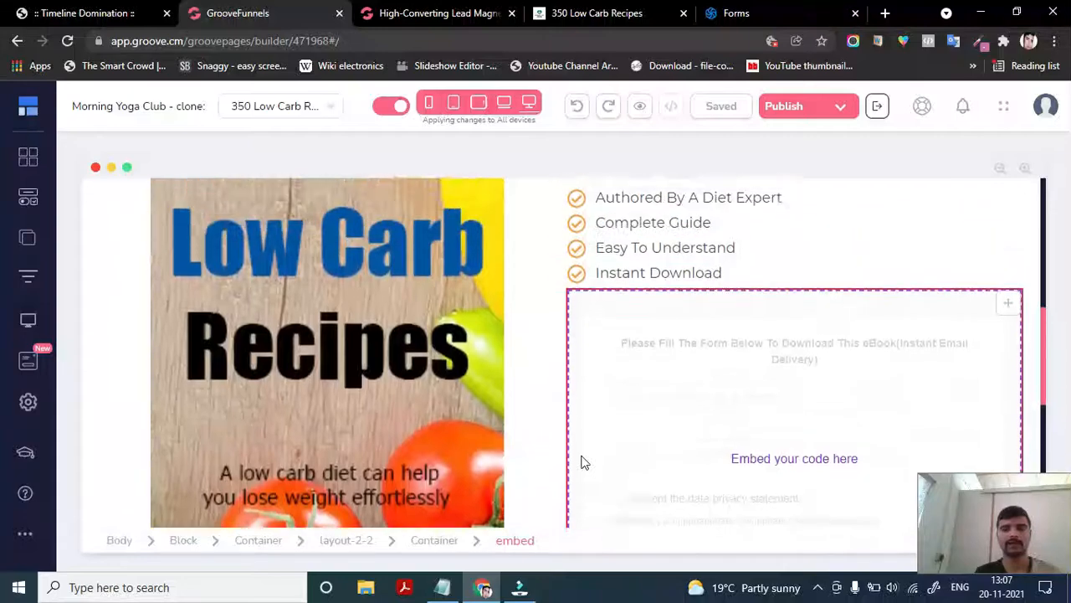
pyautogui.scroll(-3, 584, 463)
pyautogui.scroll(-1, 584, 463)
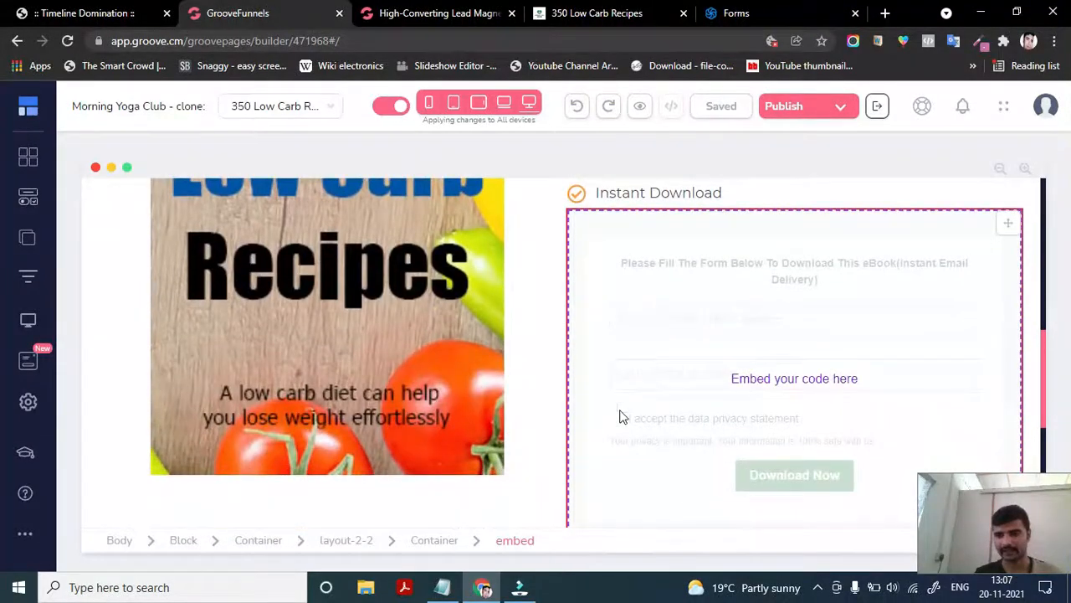
pyautogui.click(707, 17)
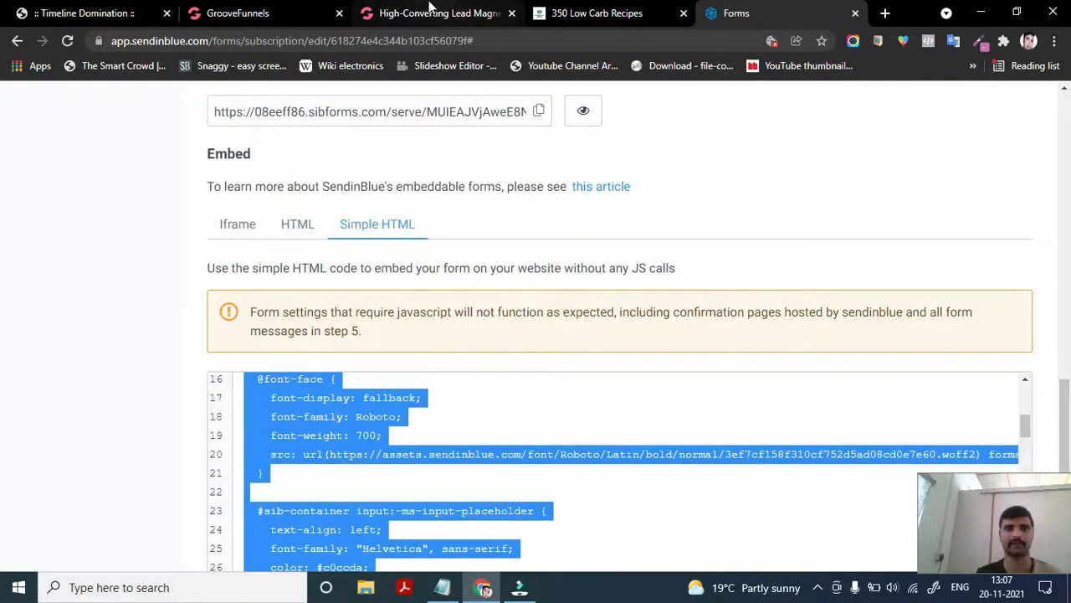
# Switch to the Groove page builder and add a Code Embed element directly below the Disclaimer text
pyautogui.click(240, 10)
pyautogui.scroll(-5, 449, 406)
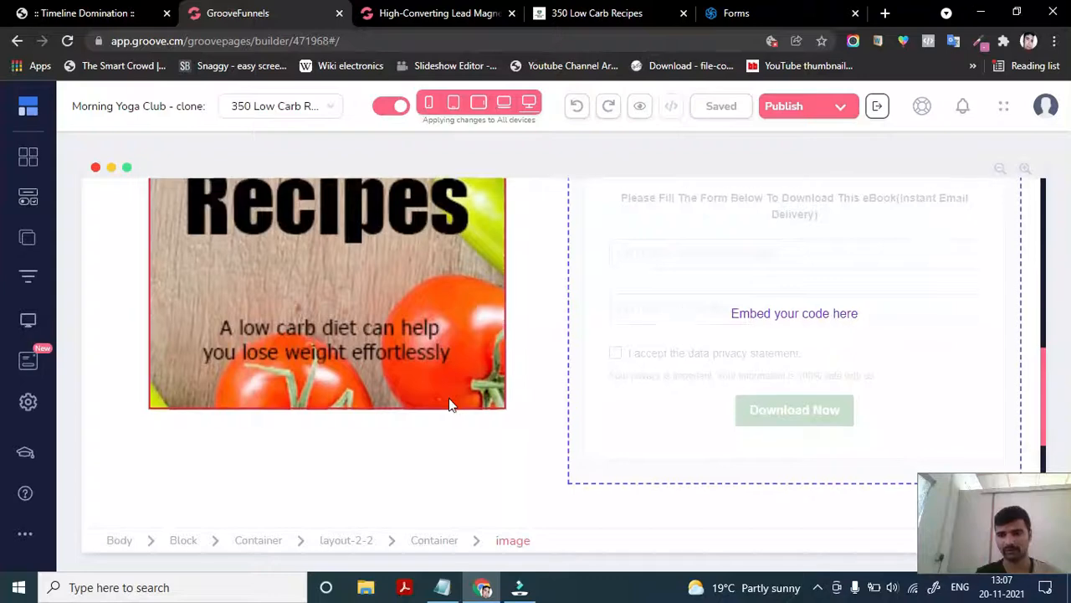
pyautogui.scroll(1, 421, 409)
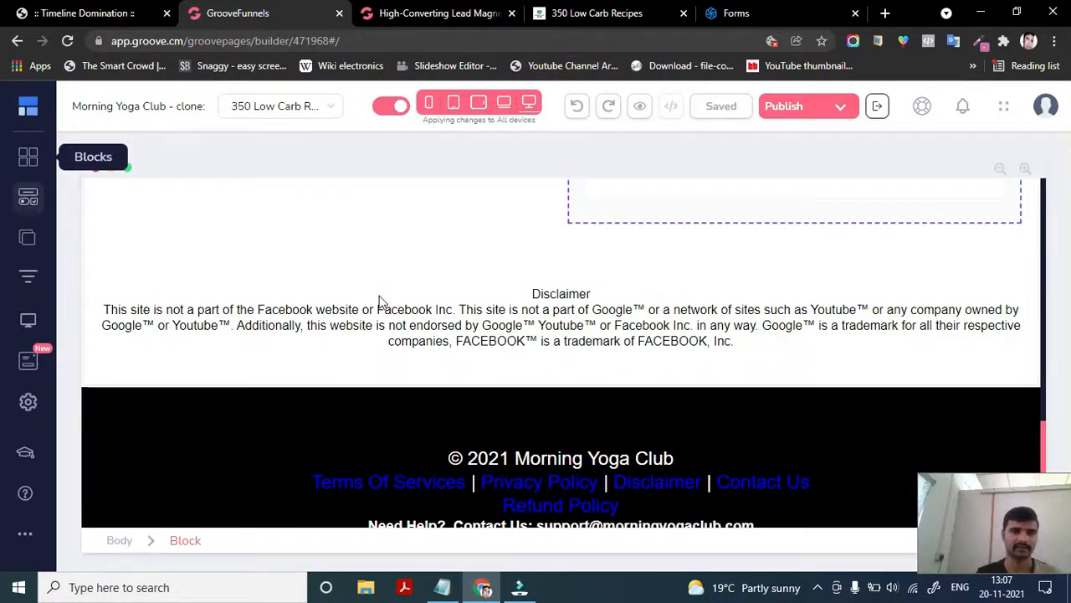
pyautogui.click(27, 107)
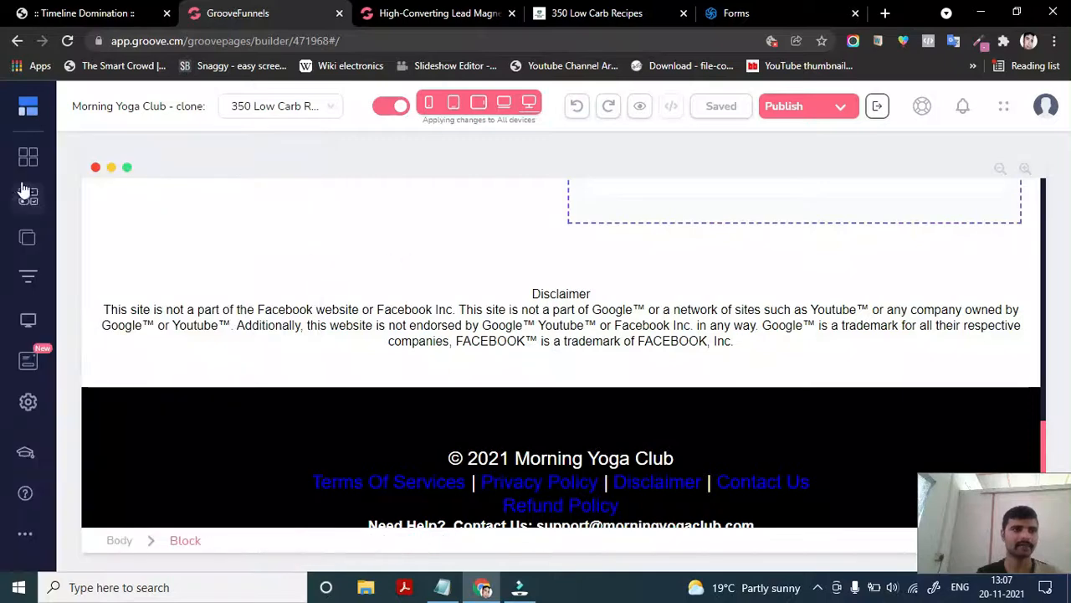
pyautogui.click(25, 202)
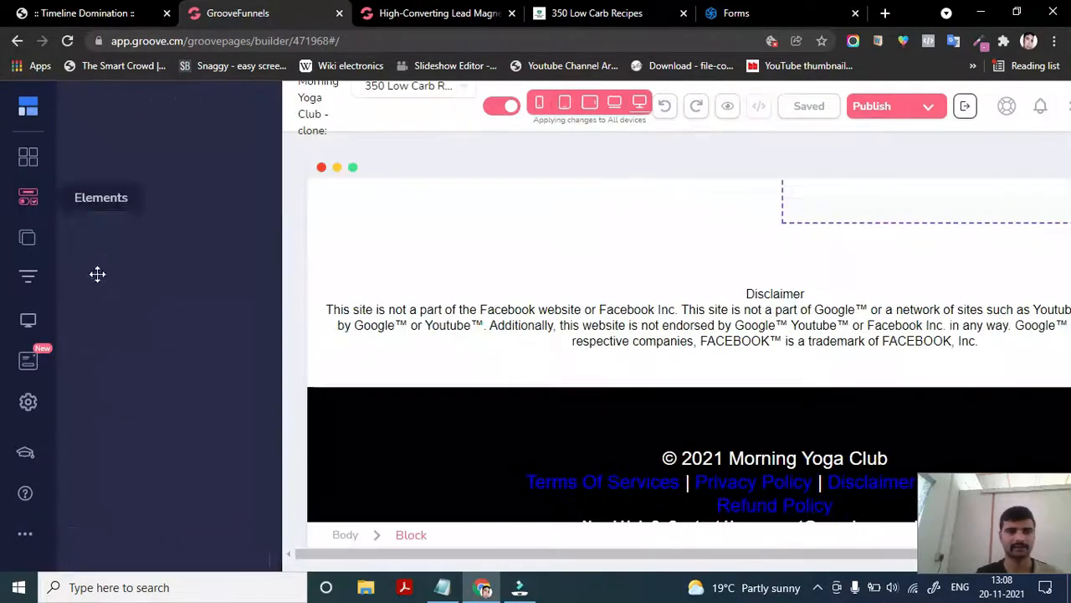
pyautogui.scroll(-4, 143, 402)
pyautogui.scroll(-10, 143, 404)
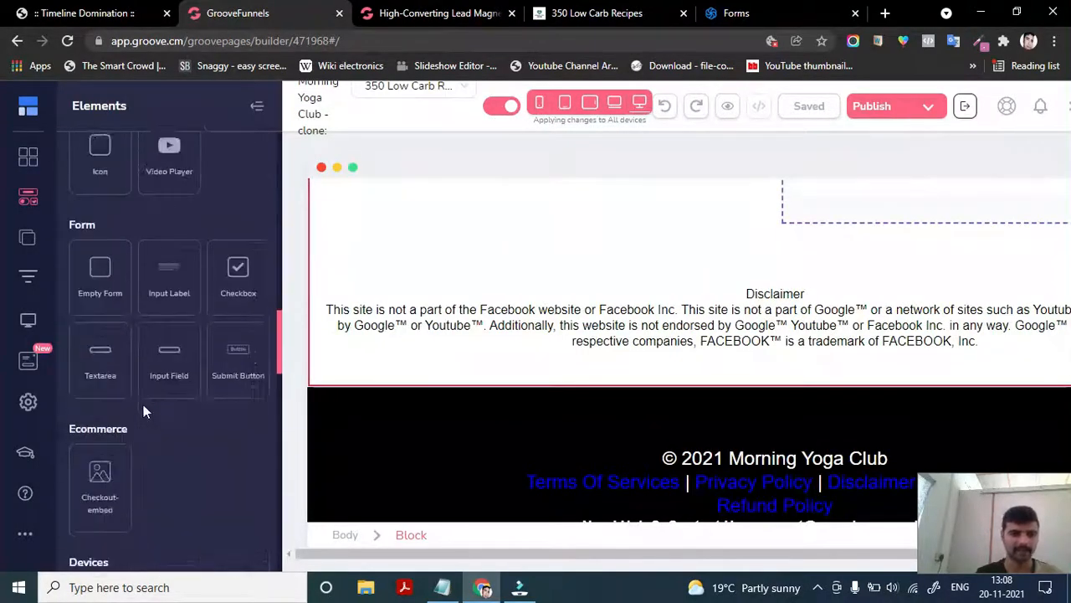
pyautogui.scroll(-4, 161, 490)
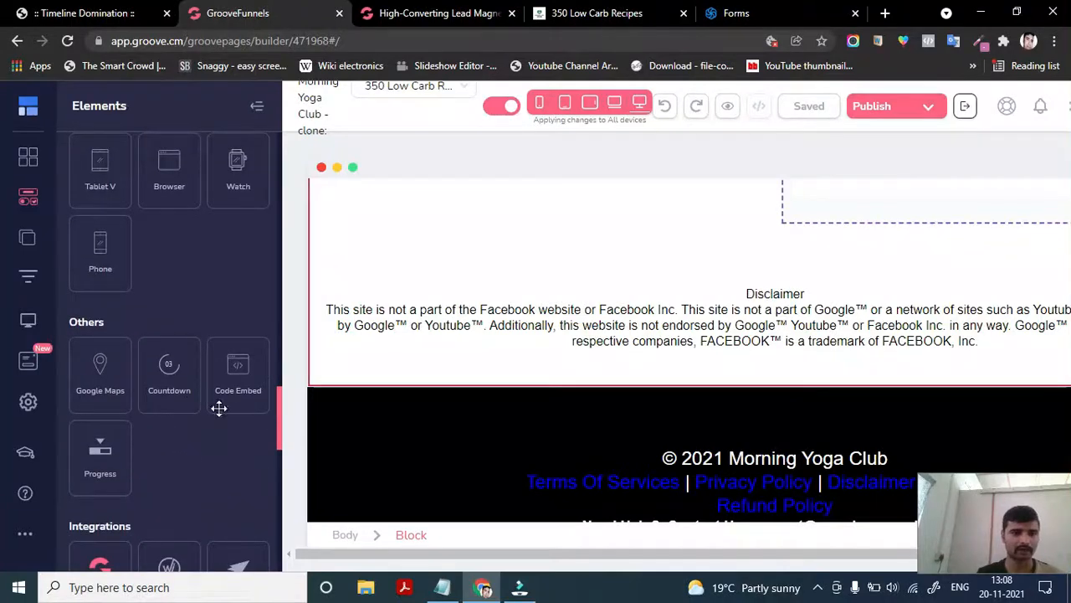
pyautogui.moveTo(237, 386); pyautogui.dragTo(700, 390)
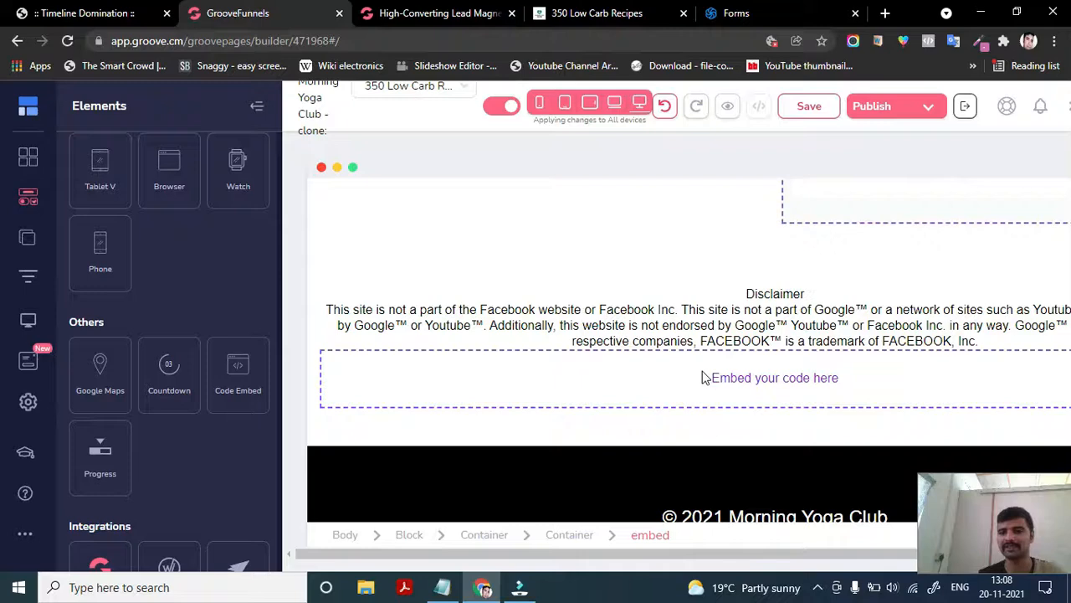
# Paste the copied Sendinblue Simple HTML form code into the new embed element's source code and save it
pyautogui.click(700, 378)
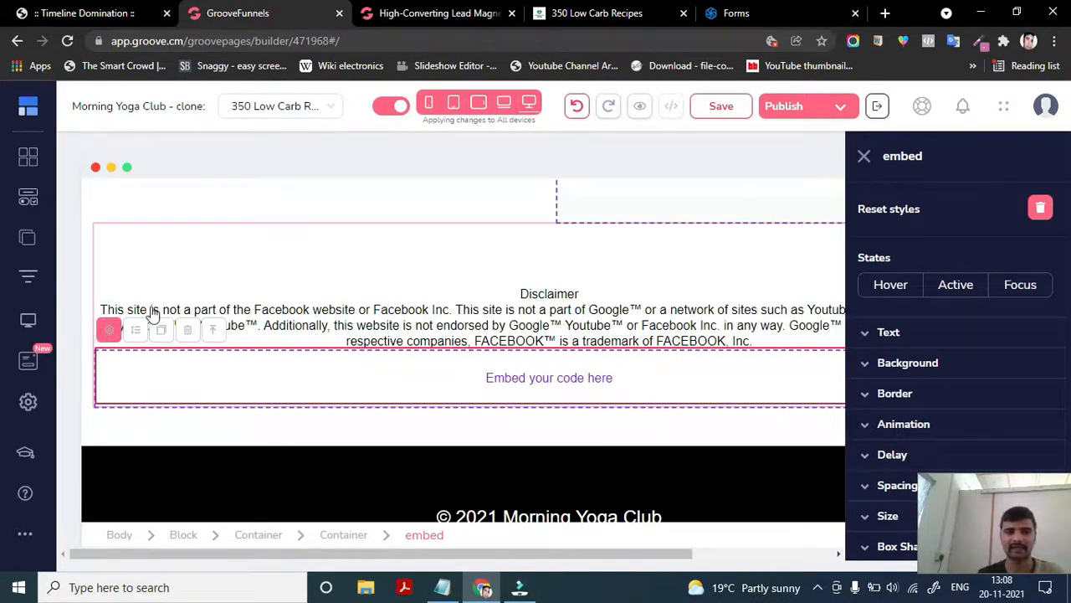
pyautogui.click(109, 329)
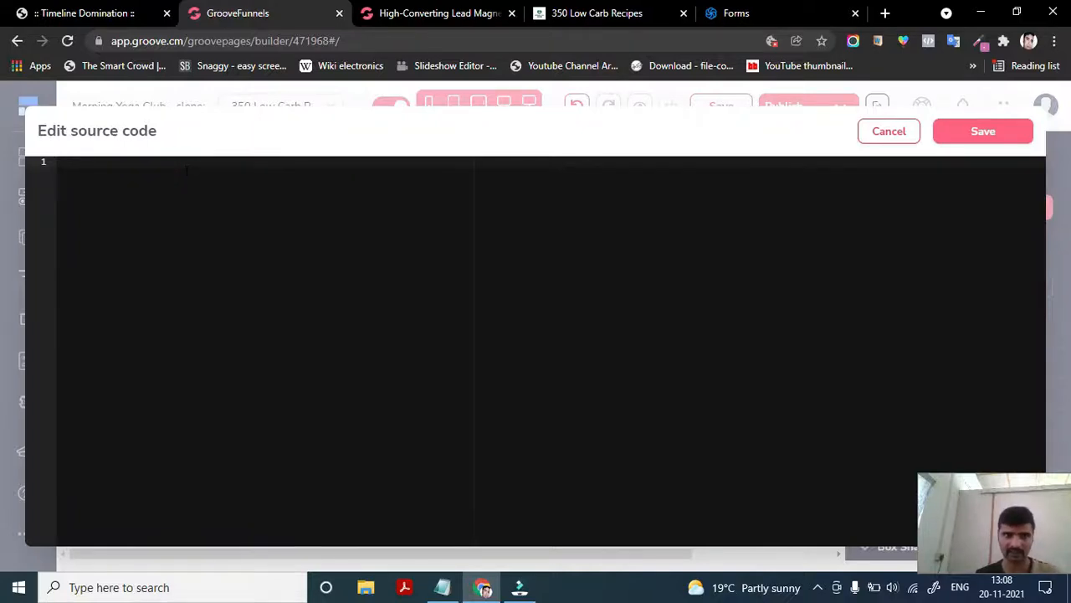
pyautogui.hotkey('ctrl', 'v')
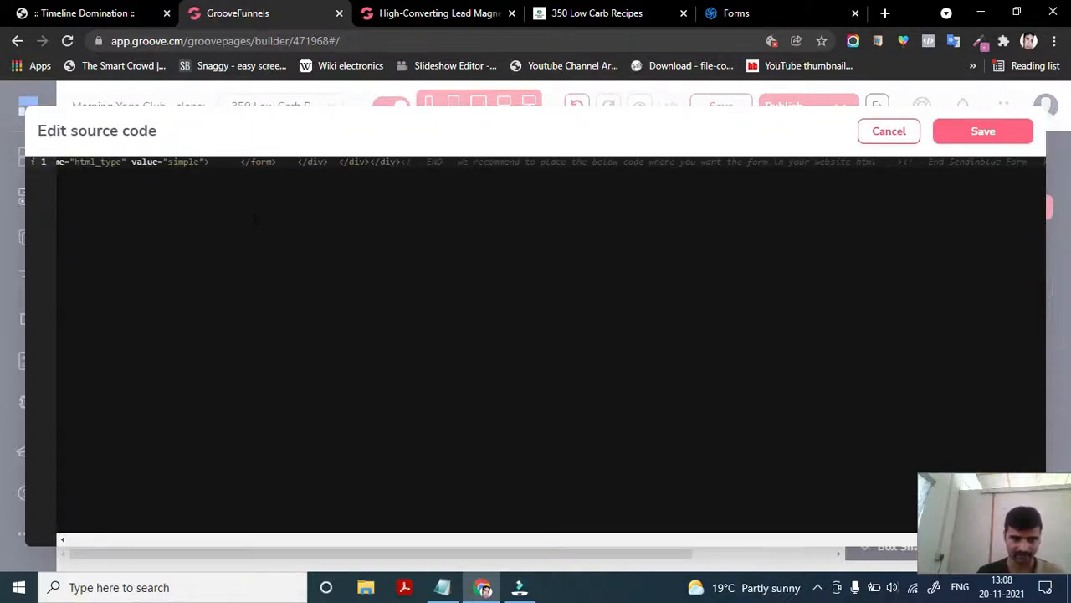
pyautogui.click(315, 176)
pyautogui.click(284, 170)
pyautogui.click(985, 131)
# Inspect the embedded opt-in form below the Disclaimer, from its heading down to the Download Now button
pyautogui.scroll(-3, 526, 454)
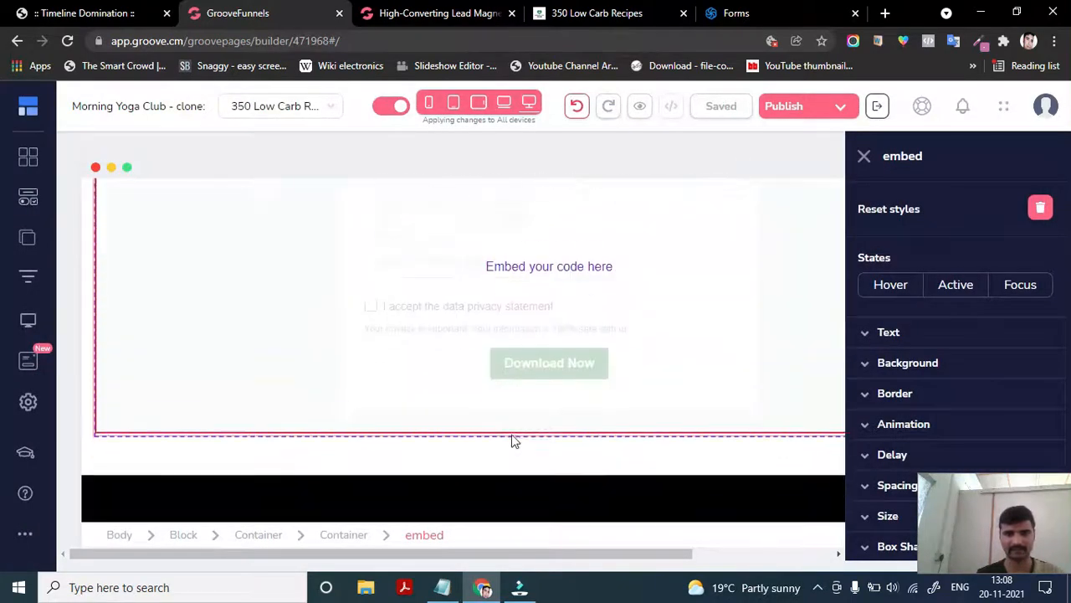
pyautogui.scroll(2, 505, 421)
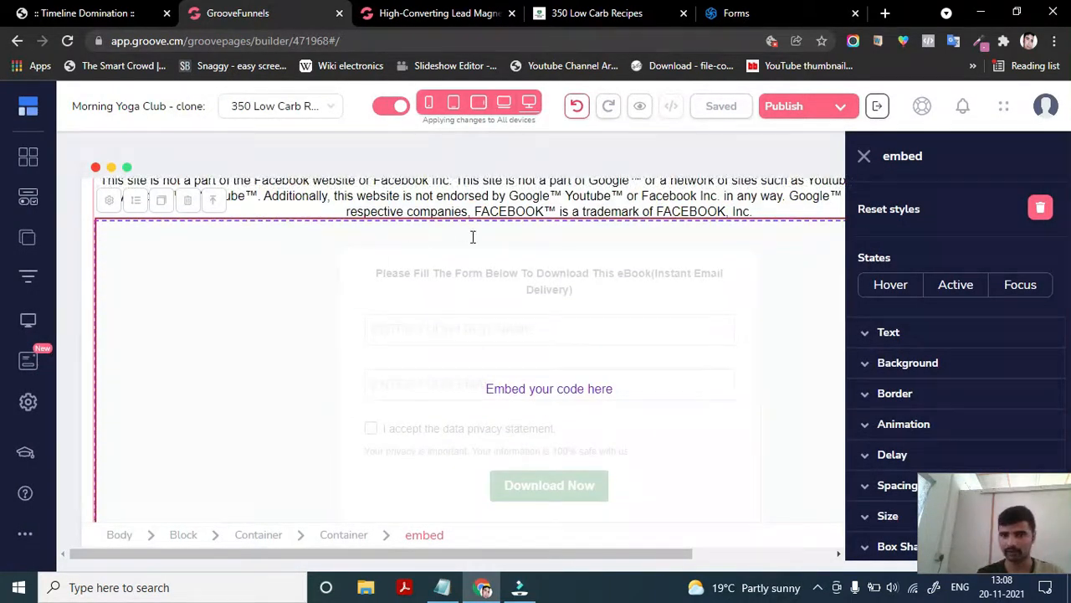
pyautogui.scroll(-1, 574, 423)
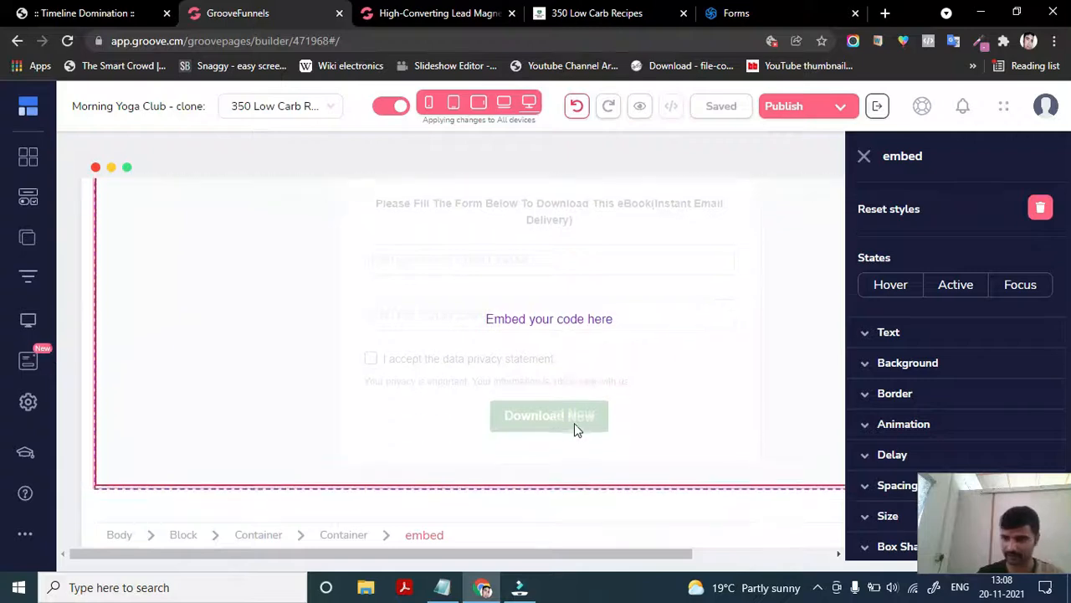
pyautogui.scroll(2, 574, 422)
pyautogui.scroll(-1, 467, 351)
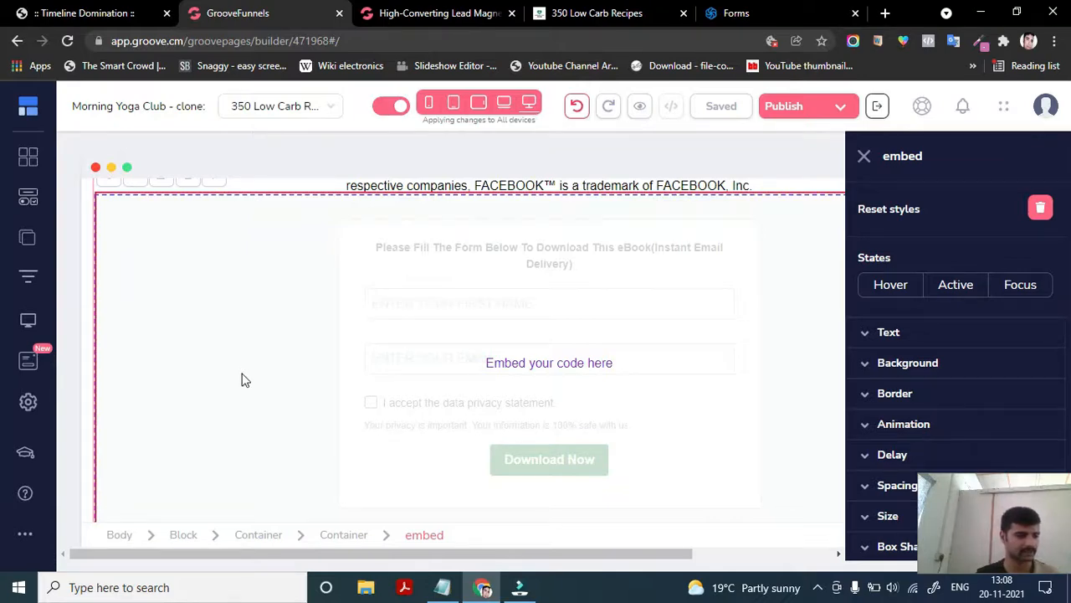
pyautogui.scroll(-1, 344, 366)
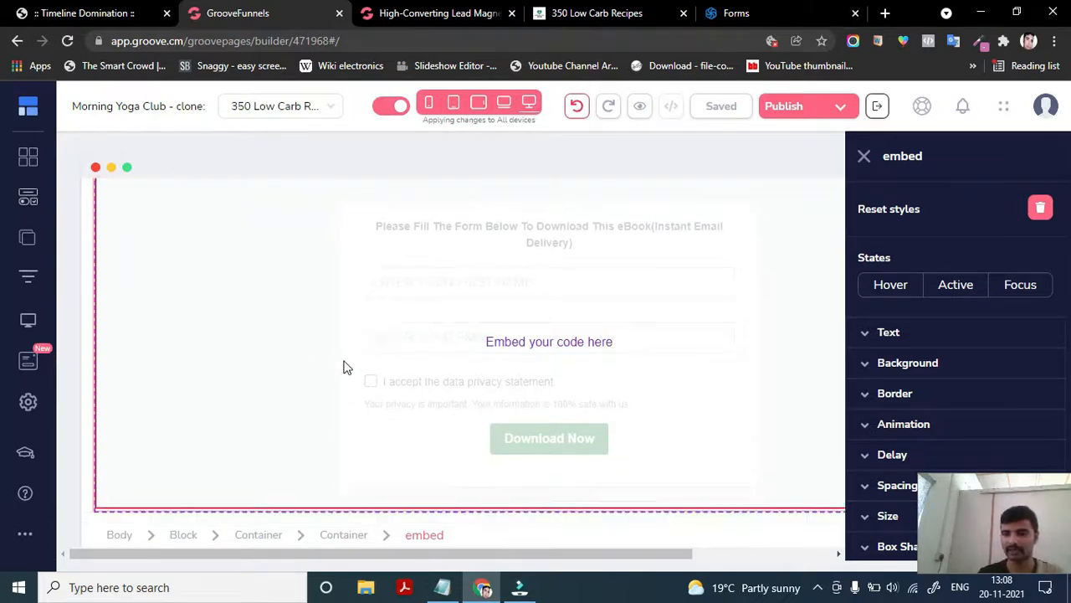
# Compare the form's design in Sendinblue with the embedded form below the Disclaimer on the Groove page
pyautogui.click(769, 10)
pyautogui.scroll(10, 401, 309)
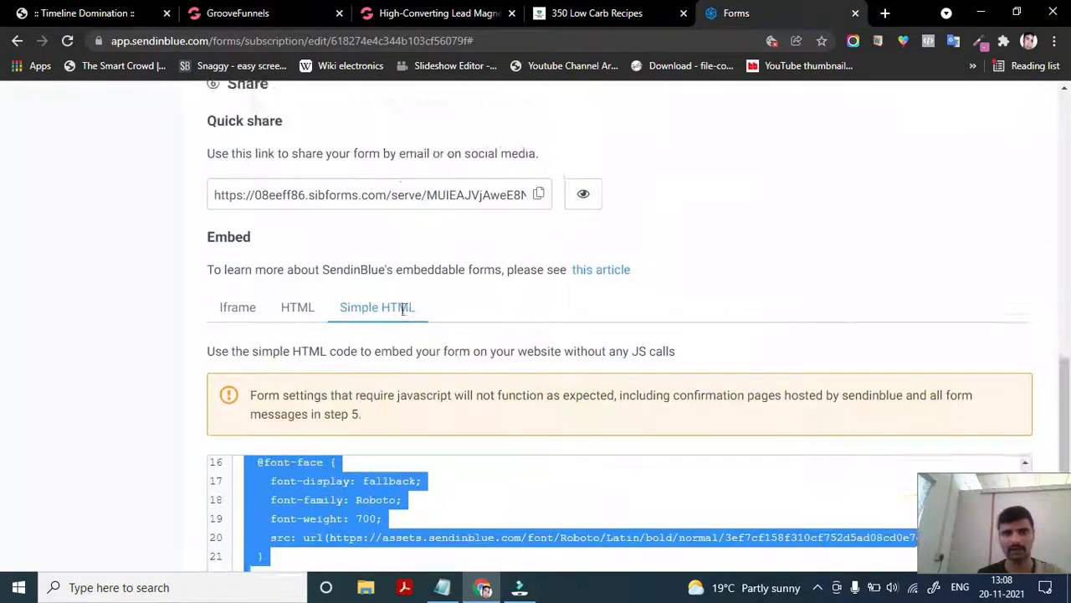
pyautogui.scroll(2, 402, 316)
pyautogui.scroll(-3, 407, 335)
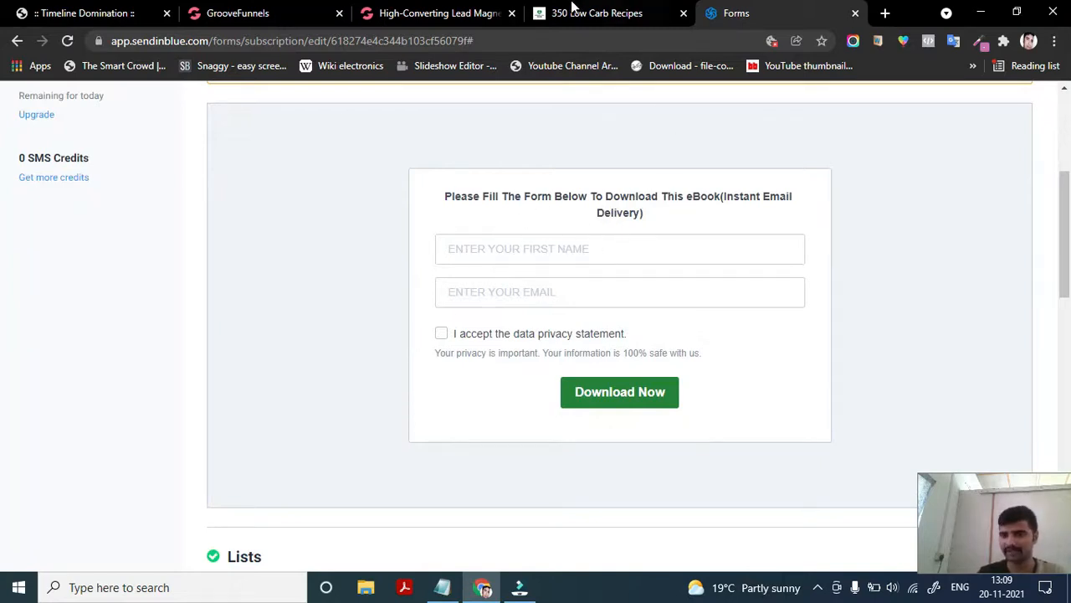
pyautogui.click(284, 10)
pyautogui.scroll(-1, 348, 310)
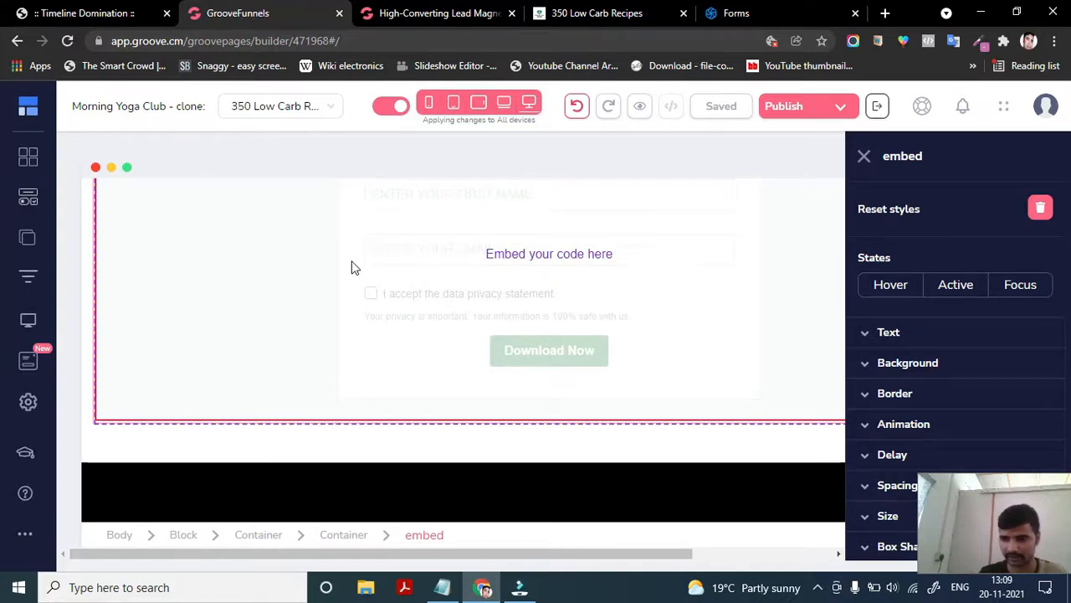
pyautogui.scroll(3, 462, 310)
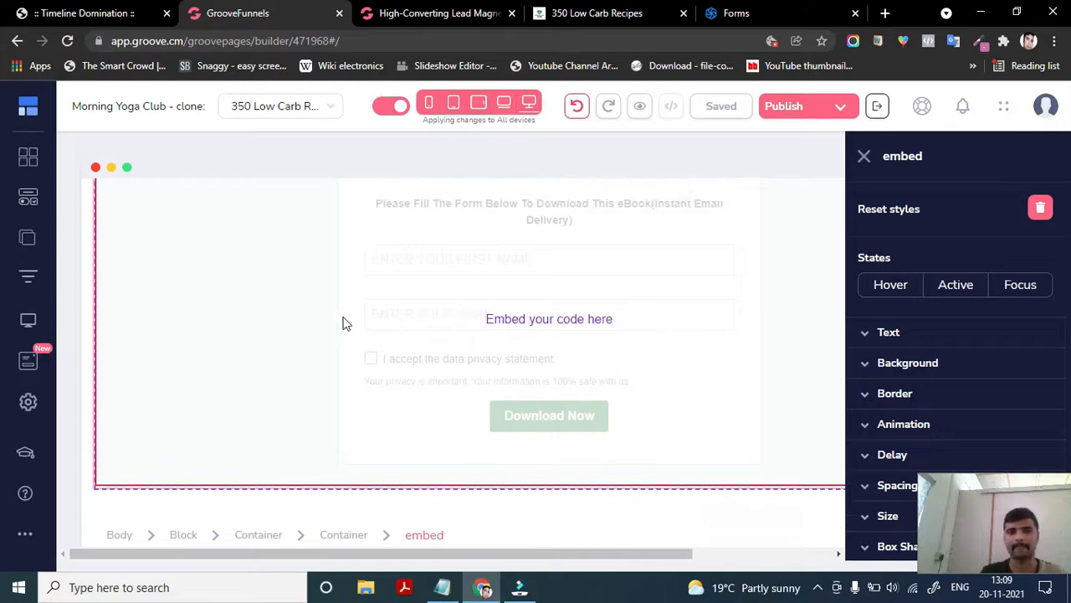
pyautogui.scroll(-3, 323, 304)
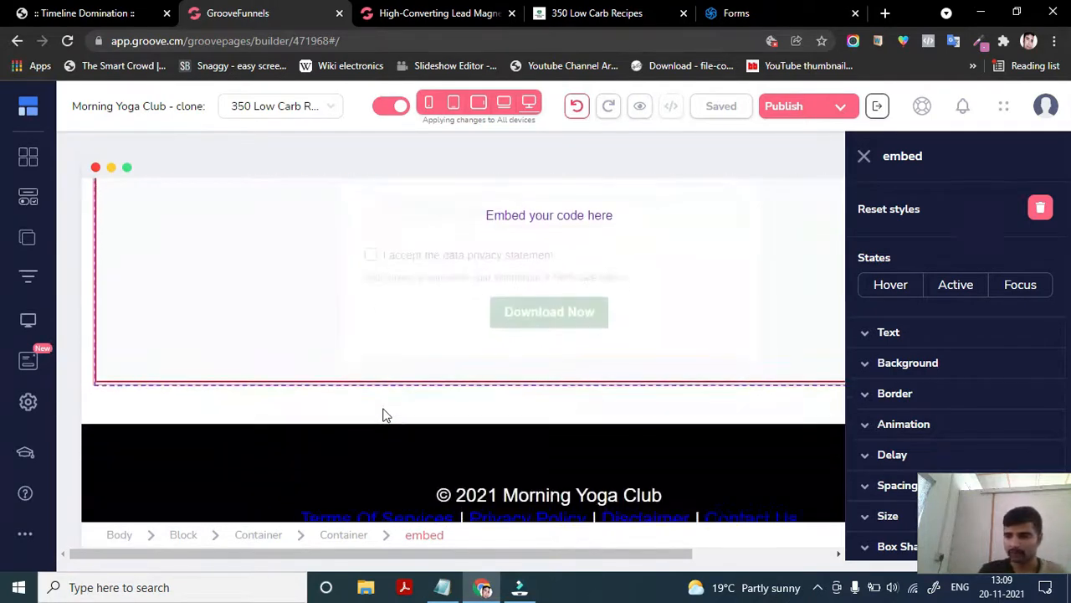
pyautogui.scroll(2, 383, 414)
pyautogui.scroll(3, 384, 413)
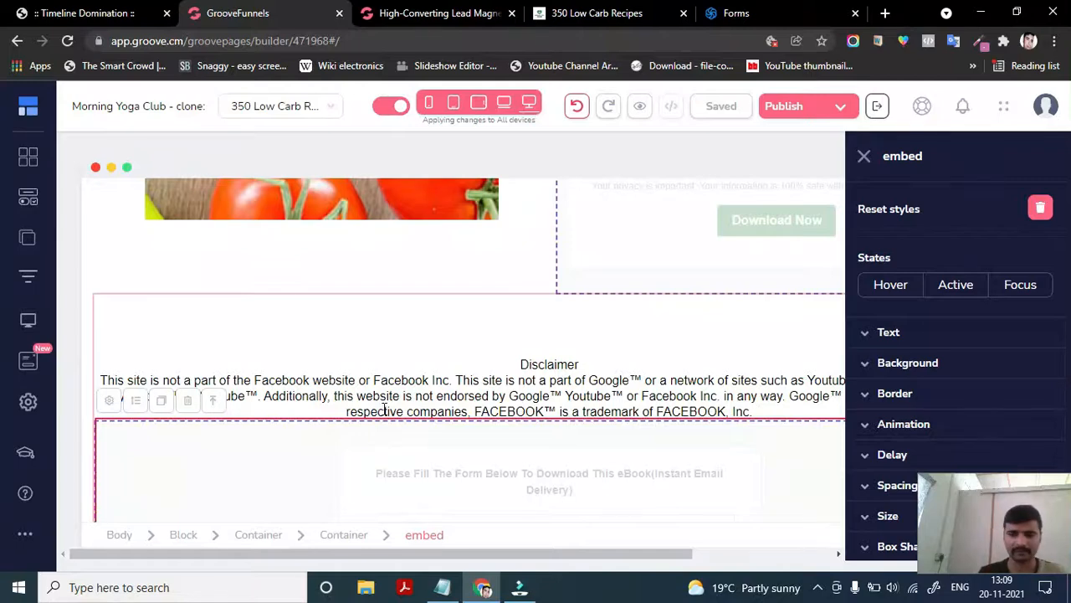
pyautogui.scroll(-1, 407, 425)
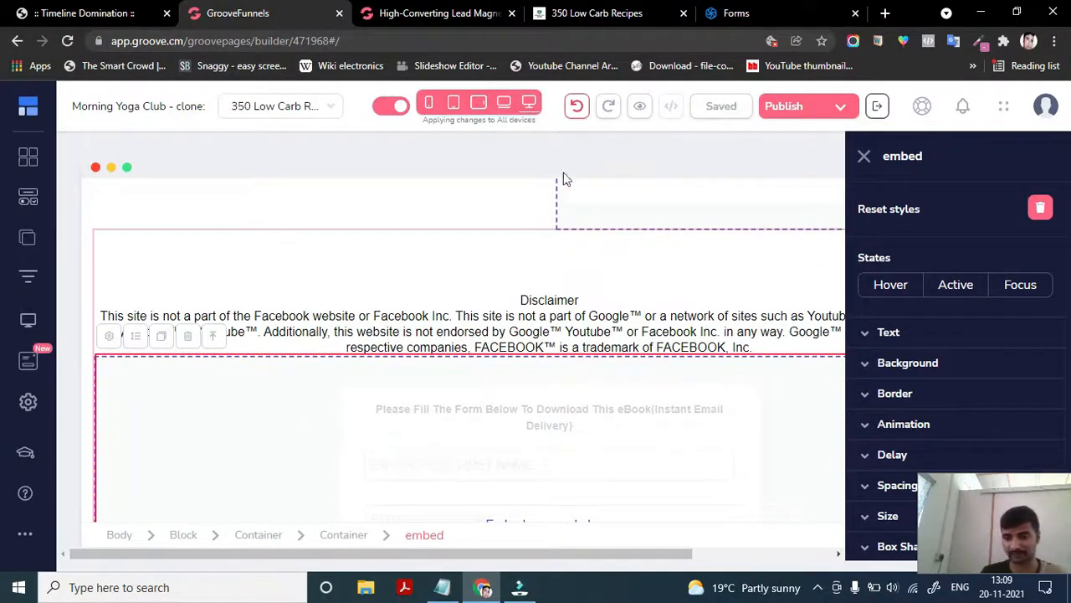
pyautogui.scroll(-2, 349, 456)
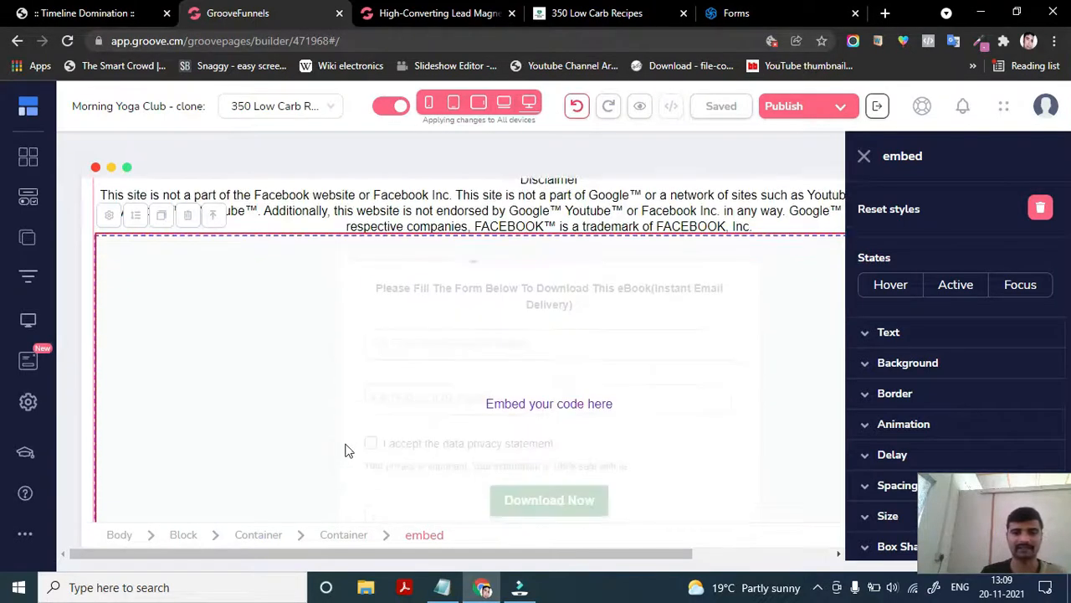